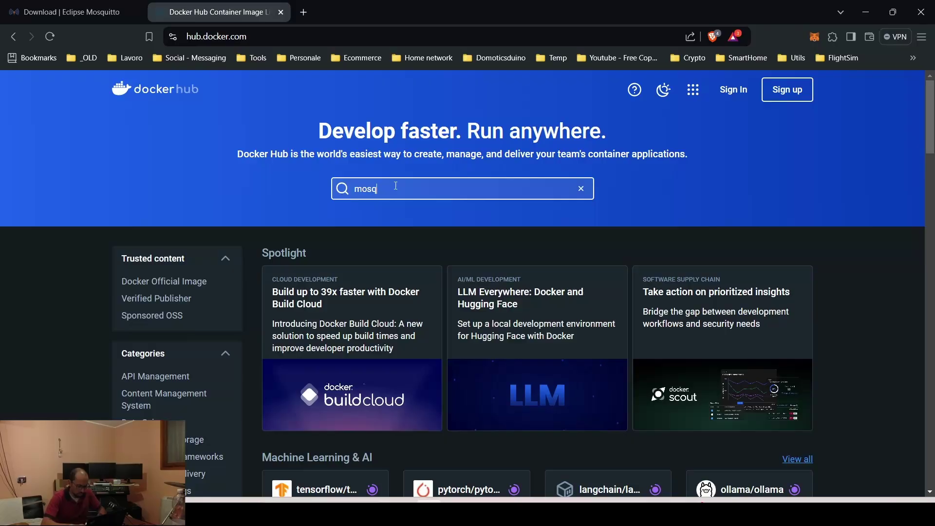
Step: Search Docker Hub for mosquitto and open the official eclipse-mosquitto image page
{"action": "type", "text": "uitto"}
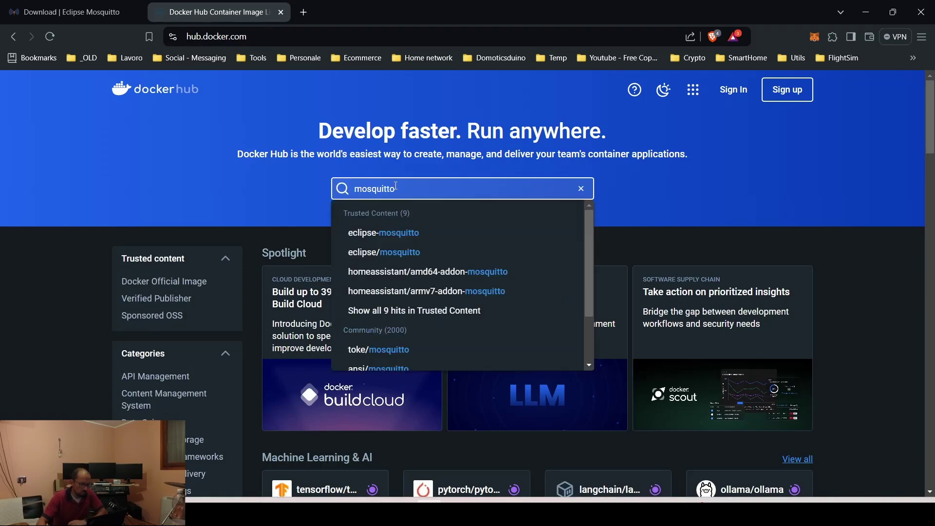
{"action": "left_click", "coordinate": [393, 230]}
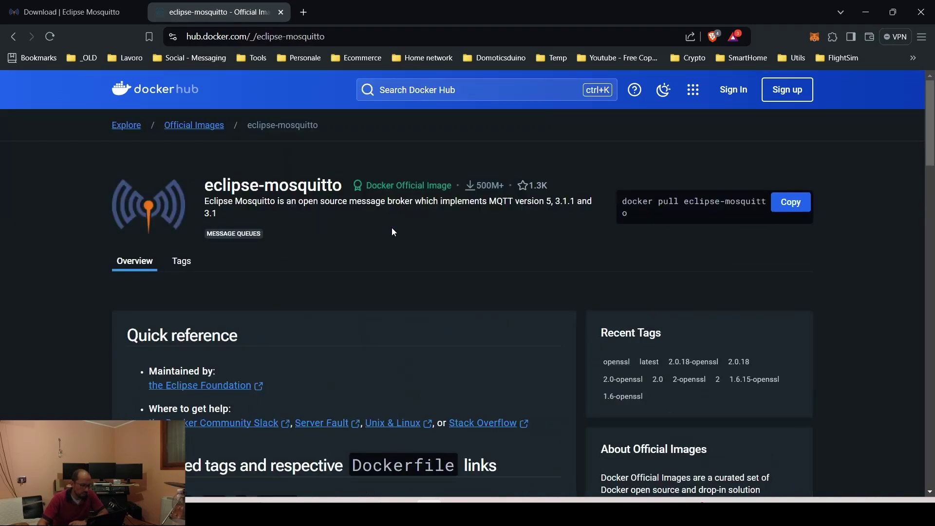
{"action": "scroll", "coordinate": [392, 229], "scroll_direction": "down", "scroll_amount": 4}
{"action": "scroll", "coordinate": [392, 230], "scroll_direction": "down", "scroll_amount": 2}
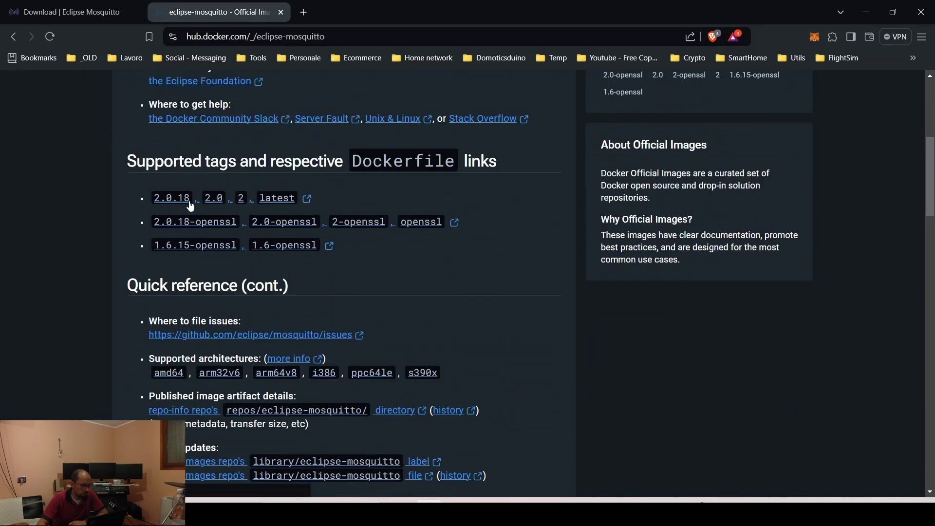
Step: Review the Configuration section of the eclipse-mosquitto page, including the /mosquitto/config/mosquitto.conf mount path, run command and sample settings
{"action": "scroll", "coordinate": [373, 255], "scroll_direction": "down", "scroll_amount": 10}
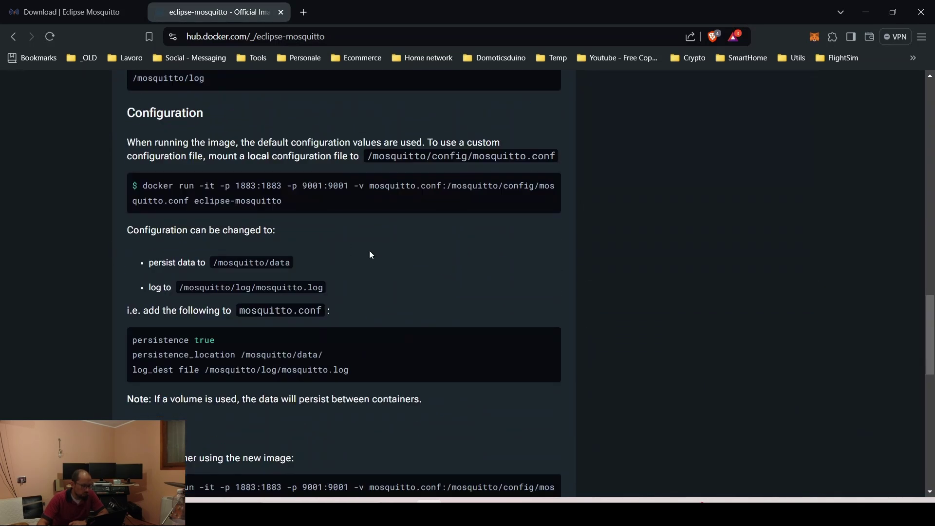
{"action": "mouse_move", "coordinate": [309, 192]}
{"action": "mouse_move", "coordinate": [249, 178]}
{"action": "left_click_drag", "start_coordinate": [369, 156], "coordinate": [557, 157]}
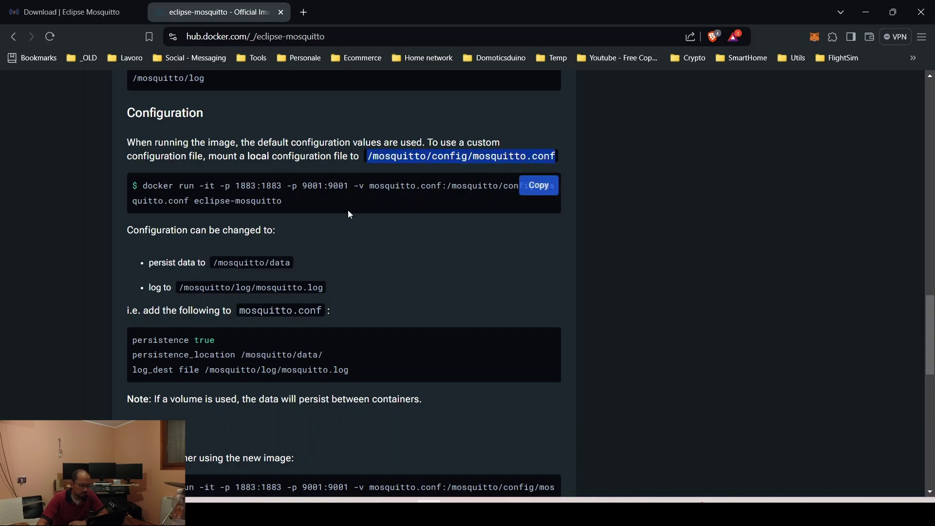
{"action": "left_click", "coordinate": [343, 234]}
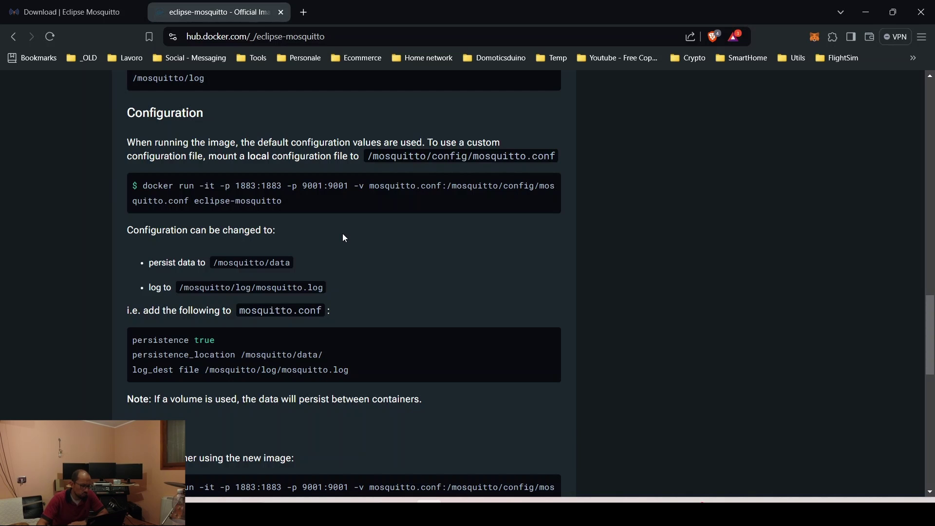
{"action": "scroll", "coordinate": [344, 238], "scroll_direction": "down", "scroll_amount": 1}
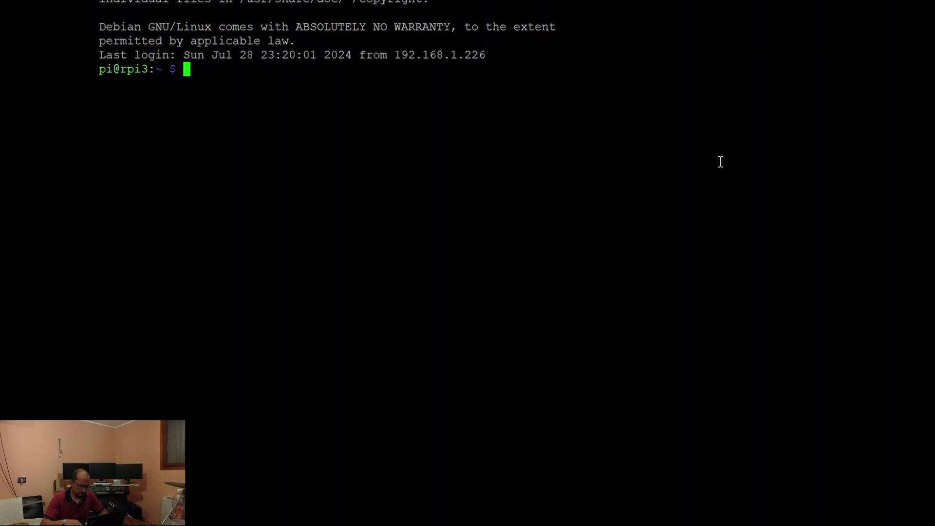
Step: In the Raspberry Pi terminal, switch to the root user with sudo su and create a Docker volume named mosquitto_data
{"action": "type", "text": "sudo su"}
{"action": "key", "text": "Return"}
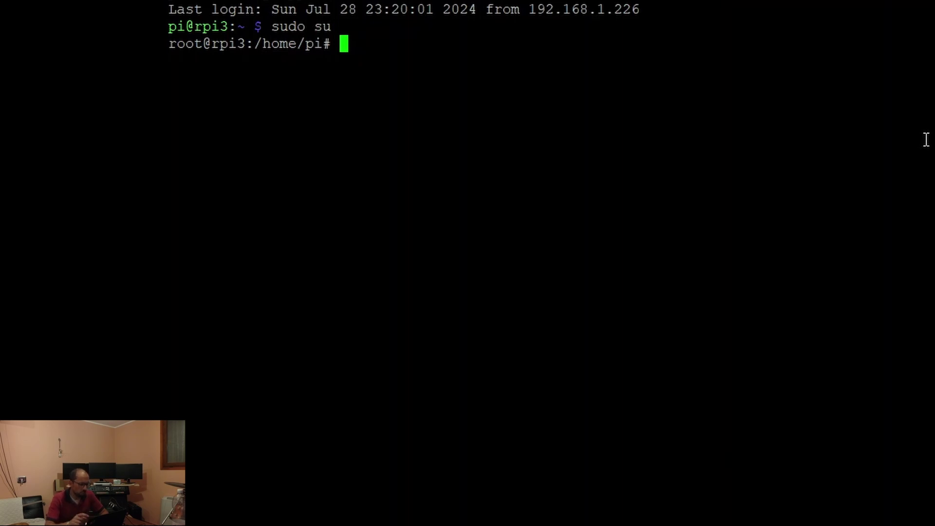
{"action": "type", "text": "docker "}
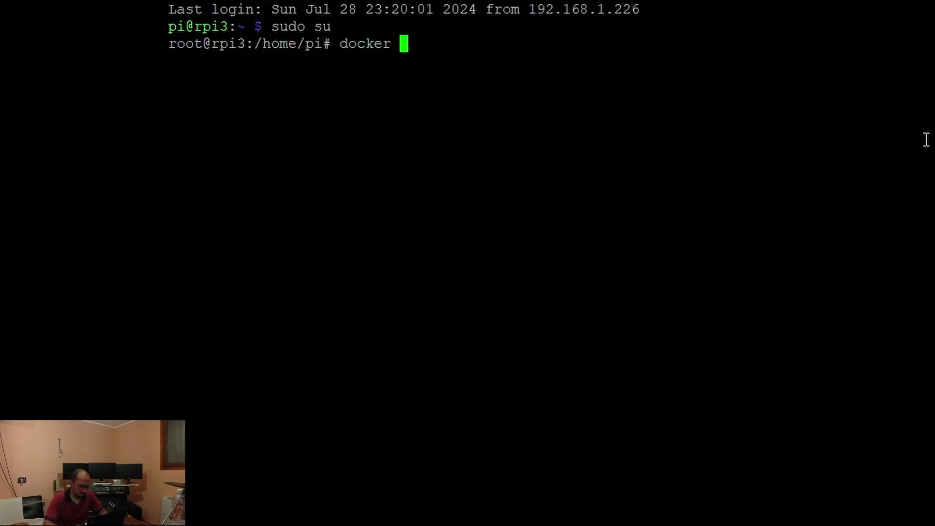
{"action": "type", "text": "volume create "}
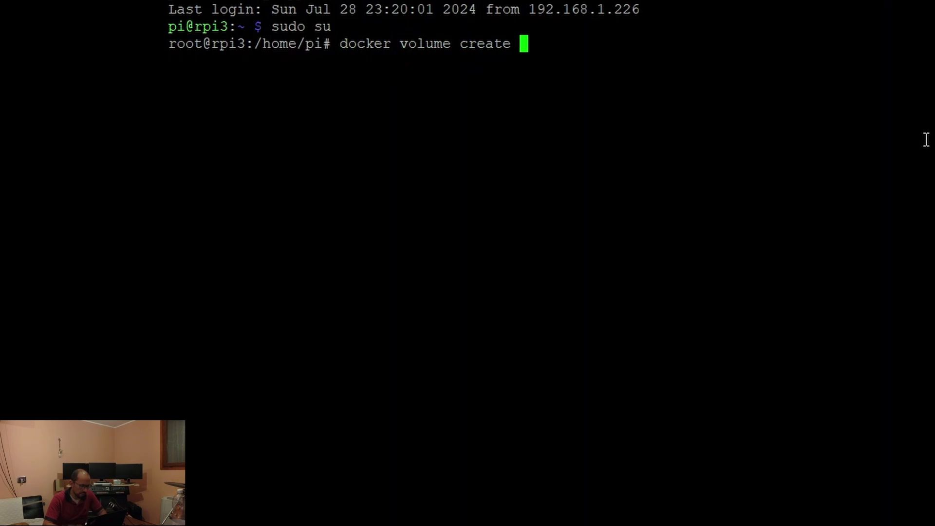
{"action": "type", "text": "mosquitto_data"}
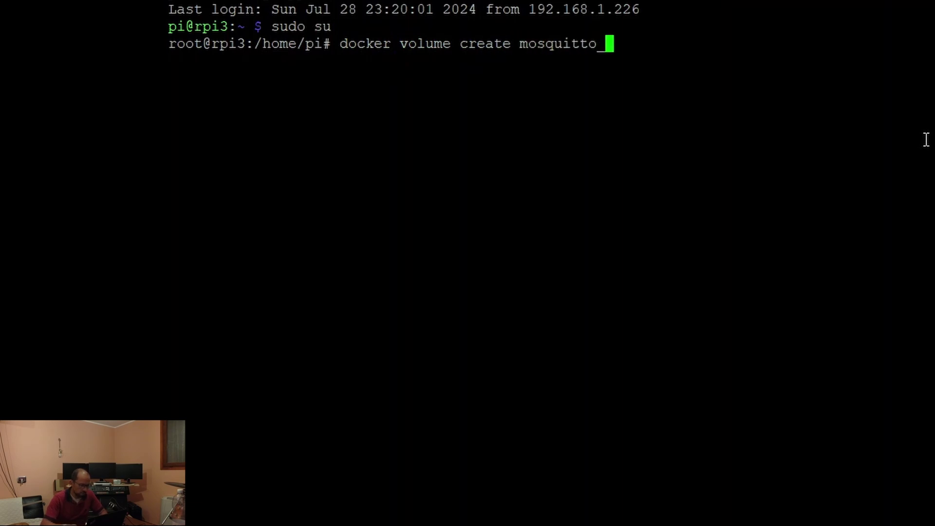
{"action": "key", "text": "Return"}
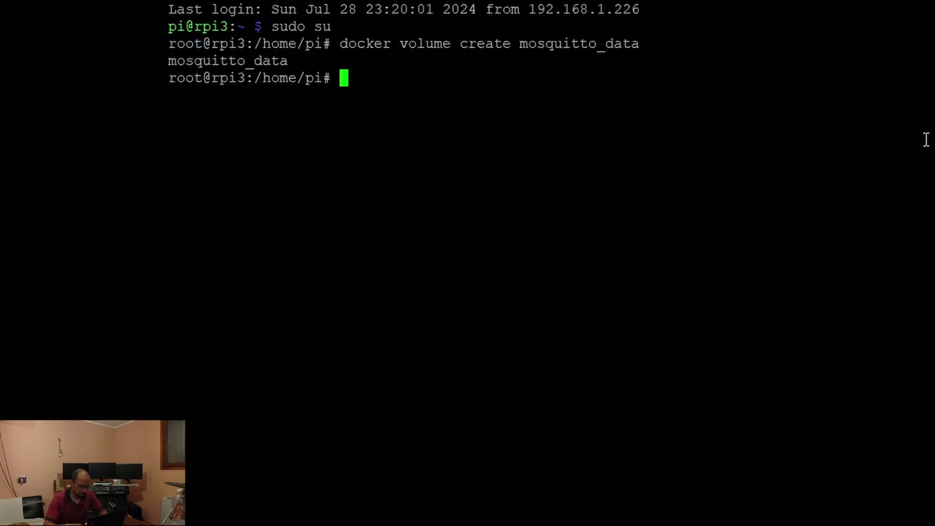
Step: Create a second Docker volume named mosquitto_log
{"action": "key", "text": "Up"}
{"action": "key", "text": "BackSpace"}
{"action": "key", "text": "BackSpace"}
{"action": "key", "text": "BackSpace"}
{"action": "key", "text": "BackSpace"}
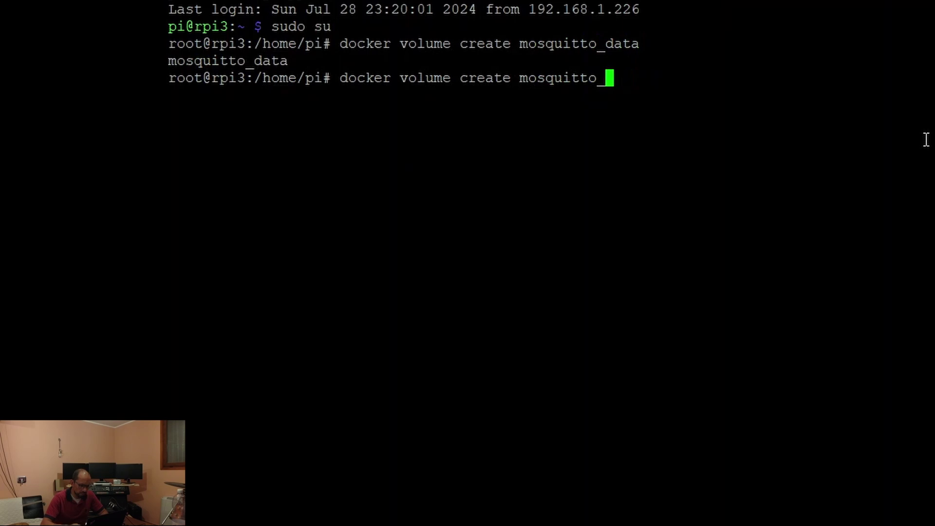
{"action": "type", "text": "log"}
{"action": "key", "text": "Return"}
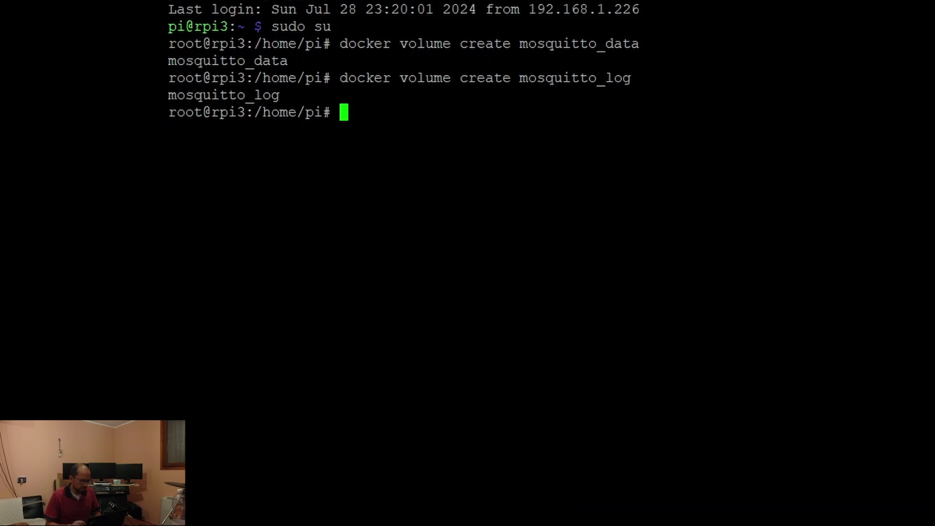
Step: Create the directory /data/docker/mosquitto with mkdir
{"action": "type", "text": "cd /data/"}
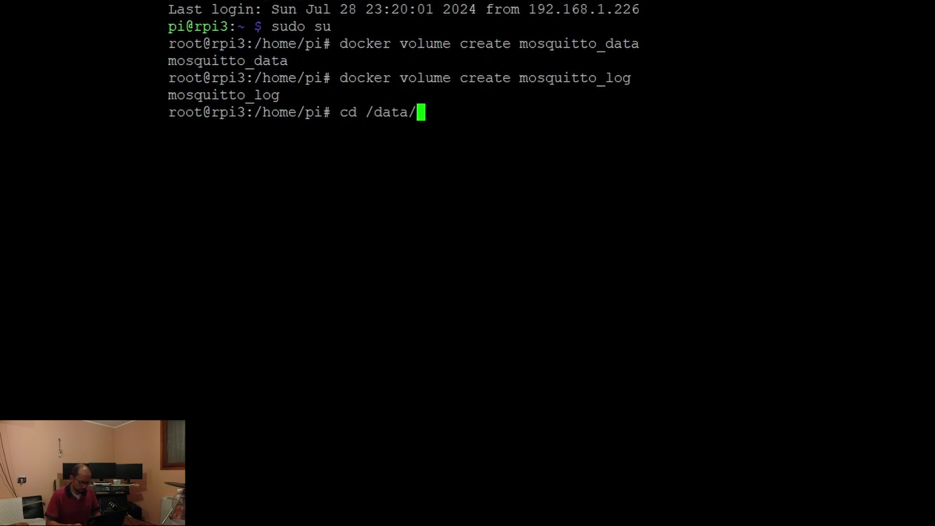
{"action": "key", "text": "Home"}
{"action": "key", "text": "Delete"}
{"action": "key", "text": "Delete"}
{"action": "type", "text": "mkidr"}
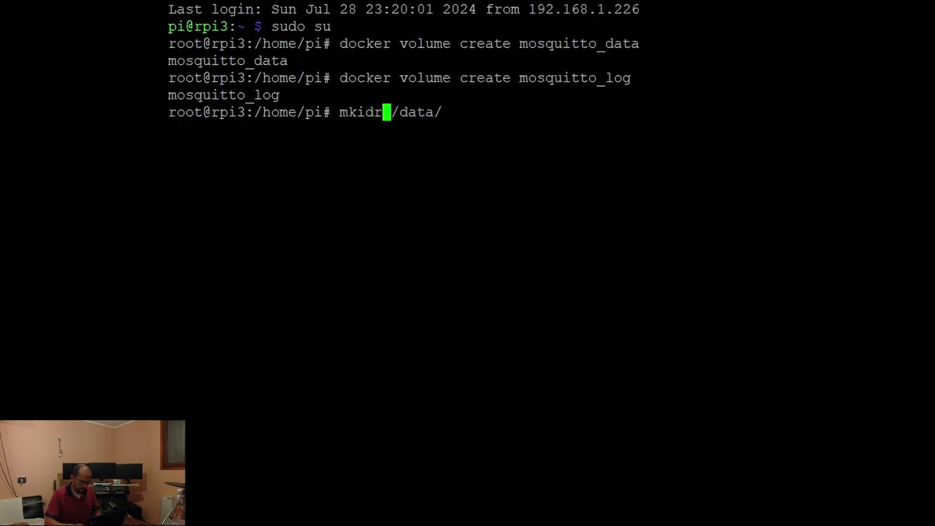
{"action": "key", "text": "BackSpace"}
{"action": "key", "text": "BackSpace"}
{"action": "key", "text": "BackSpace"}
{"action": "type", "text": "dir"}
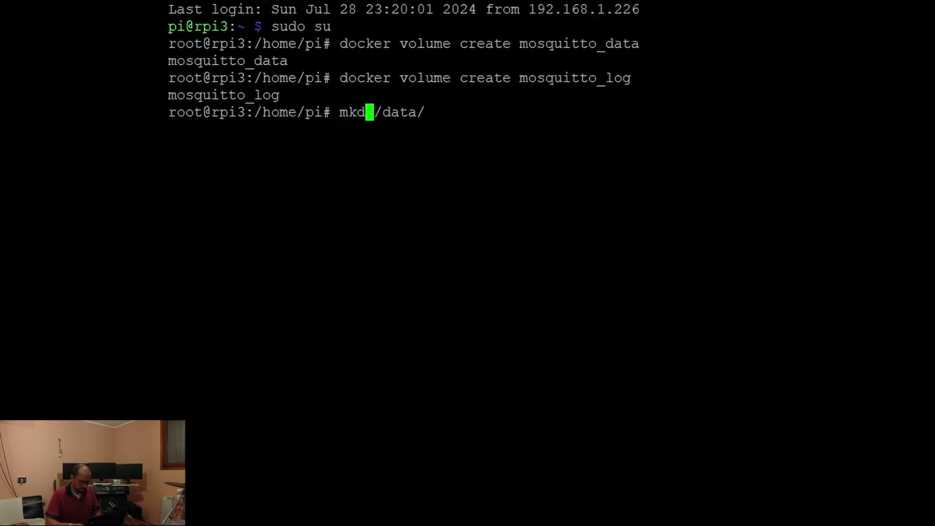
{"action": "key", "text": "End"}
{"action": "type", "text": "docker/"}
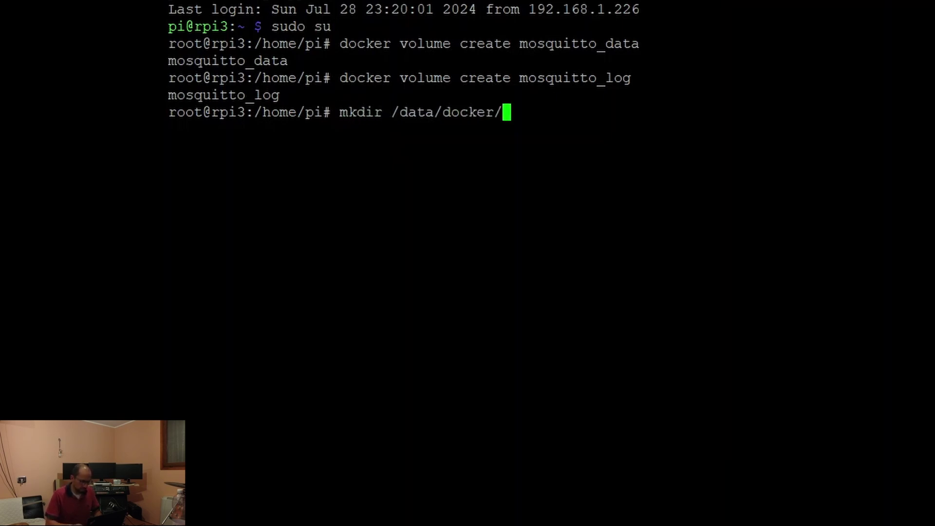
{"action": "type", "text": "mosquitto"}
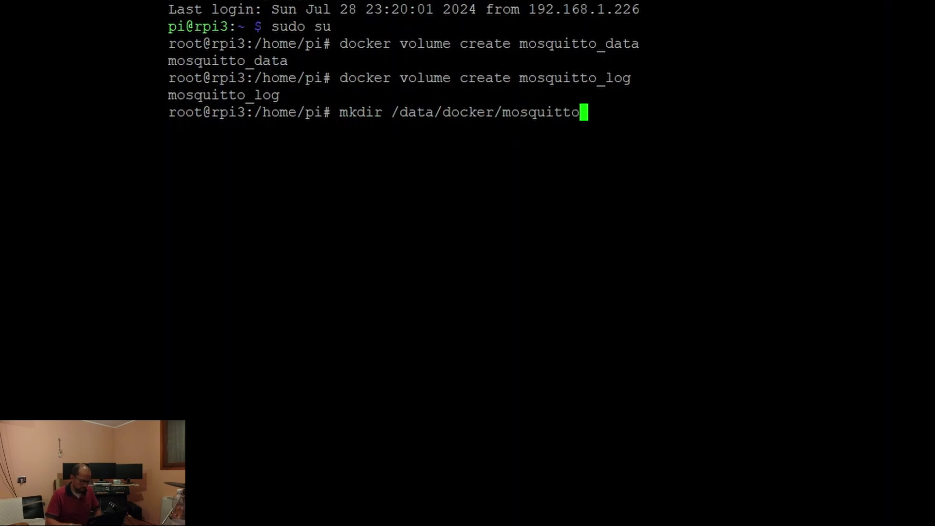
{"action": "key", "text": "Return"}
Step: Change into /data/docker/mosquitto/ and open a new mosquitto.conf file in nano
{"action": "type", "text": "cd /data/docker/mosquitto/"}
{"action": "key", "text": "Return"}
{"action": "type", "text": "nano "}
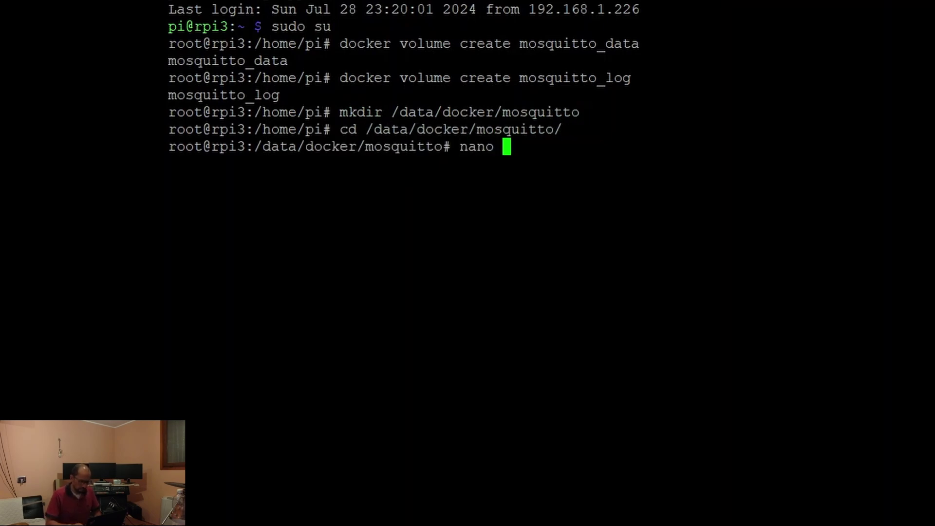
{"action": "type", "text": "mosquitto.con"}
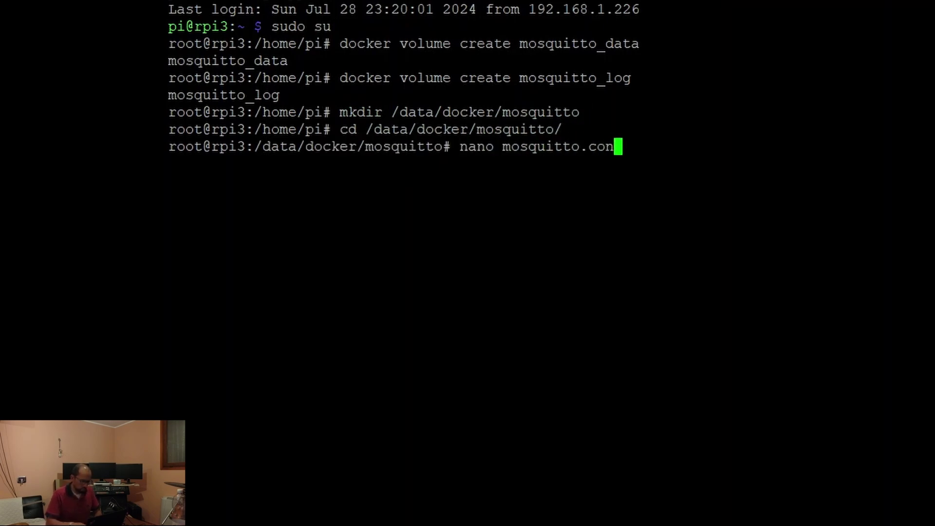
{"action": "type", "text": "f"}
{"action": "key", "text": "Return"}
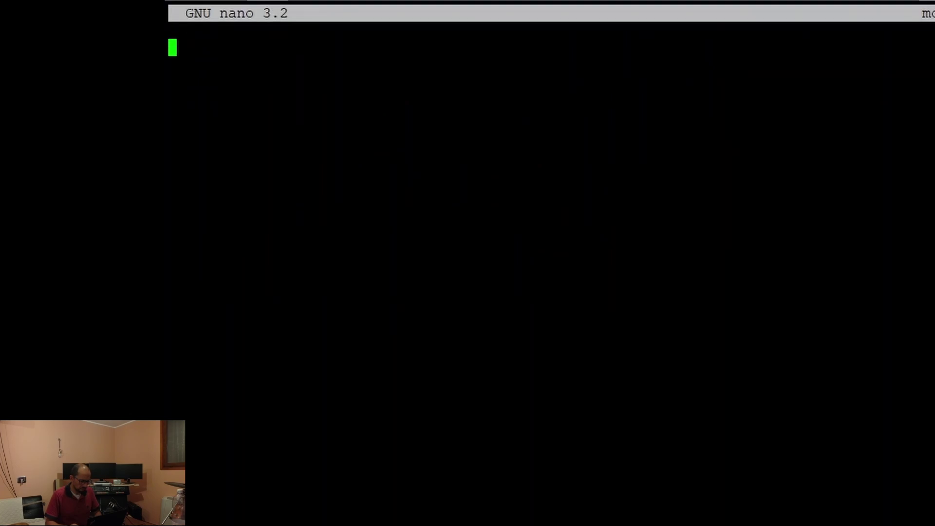
Step: Enter "persistence true" as the first line of mosquitto.conf
{"action": "type", "text": "persistence"}
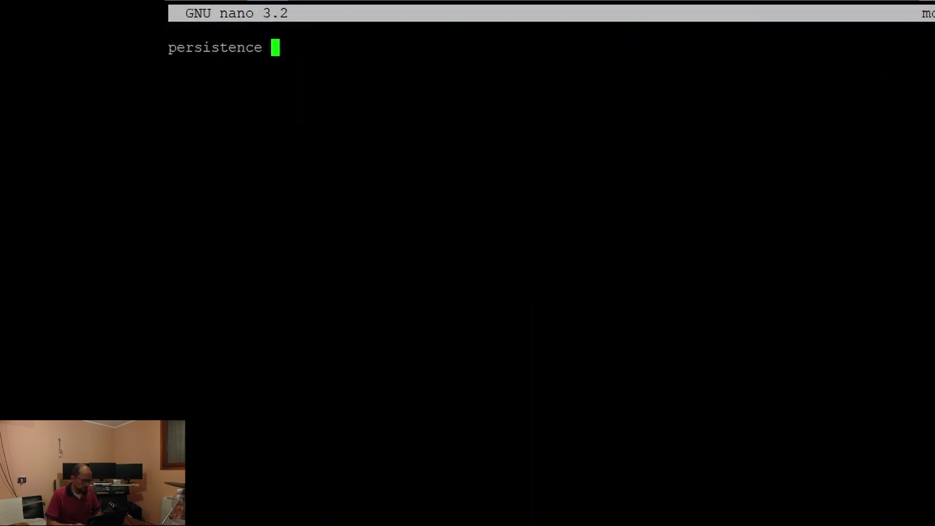
{"action": "type", "text": " true"}
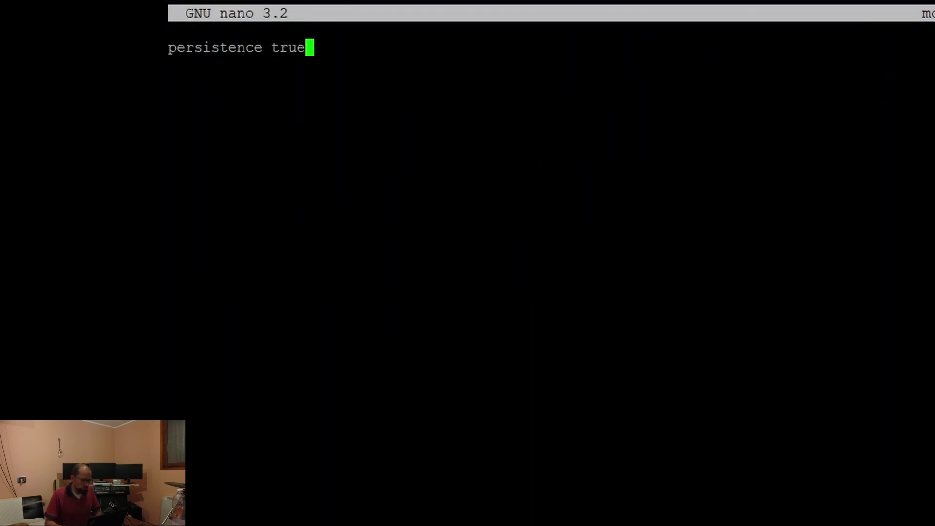
{"action": "key", "text": "Return"}
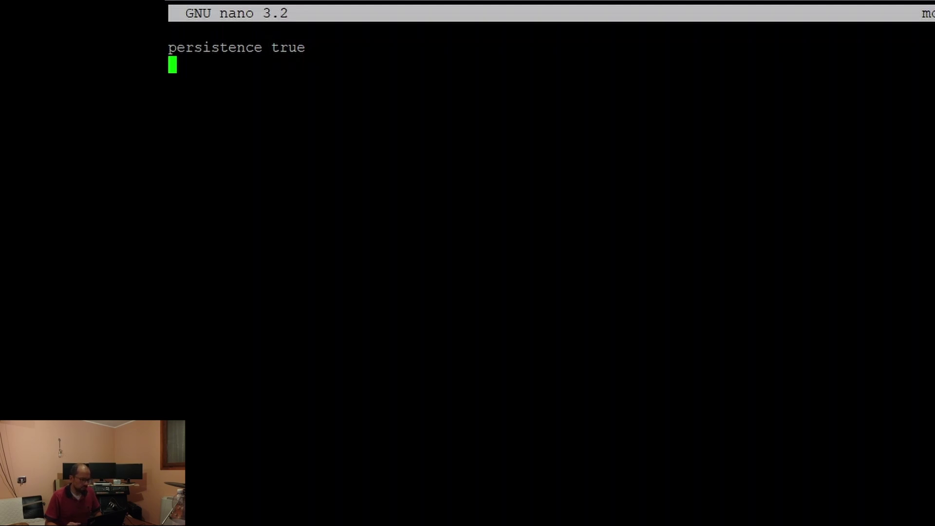
Step: Add the line "persistence_location /mosquitto/data/" to the configuration file
{"action": "type", "text": "persis"}
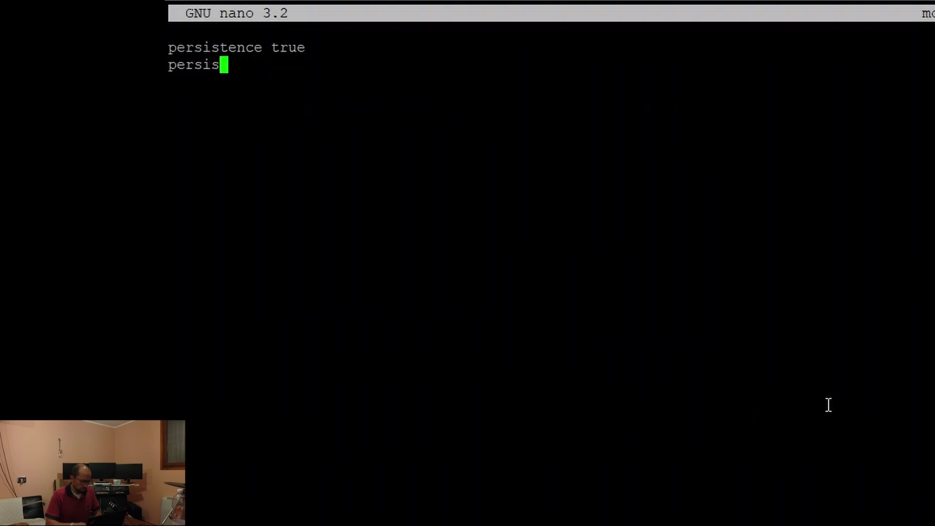
{"action": "type", "text": "tence_l"}
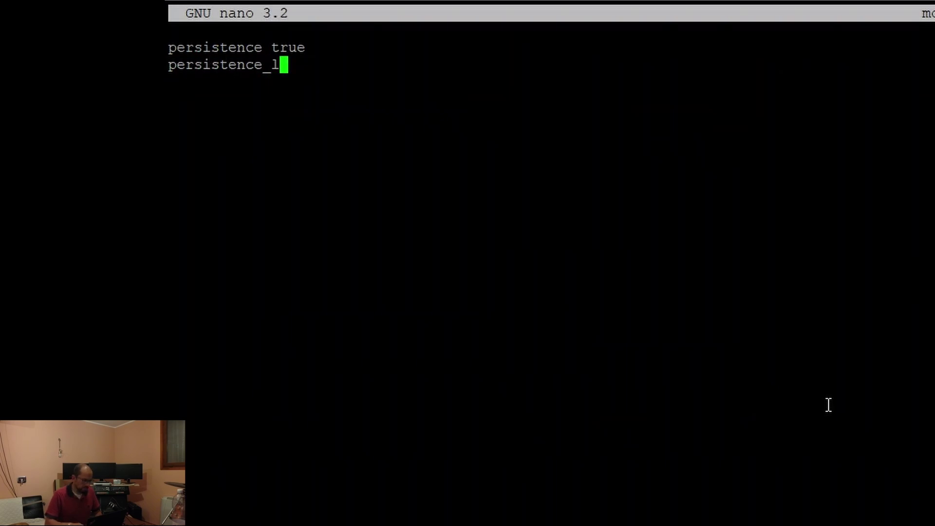
{"action": "type", "text": "ocation"}
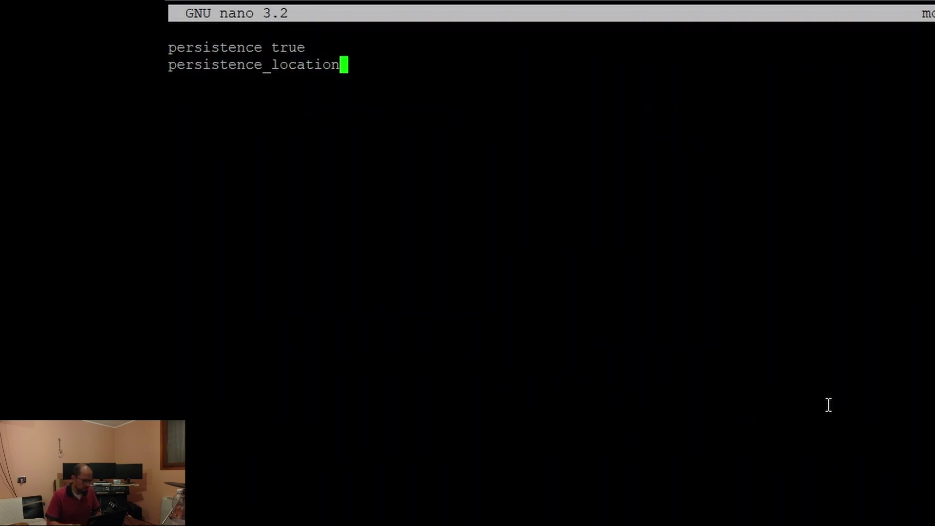
{"action": "type", "text": " /da"}
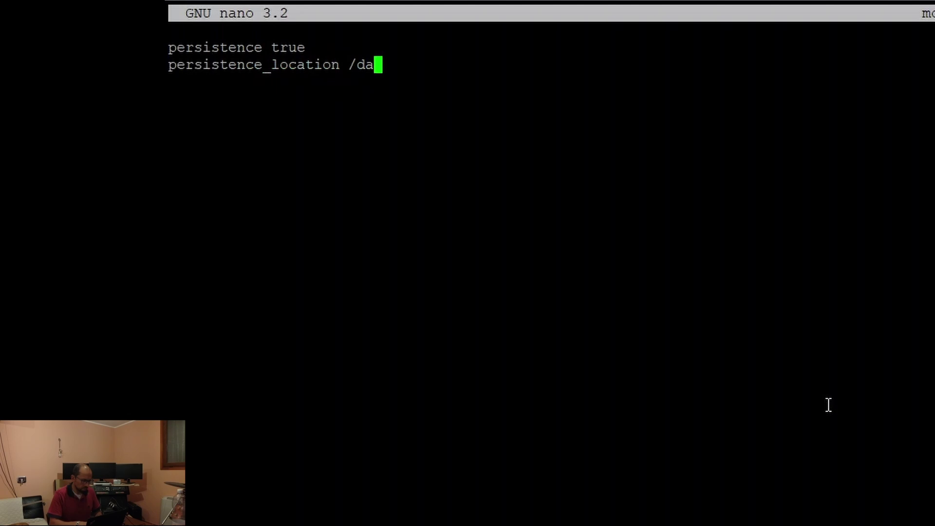
{"action": "key", "text": "BackSpace"}
{"action": "key", "text": "BackSpace"}
{"action": "type", "text": "mosquitto/"}
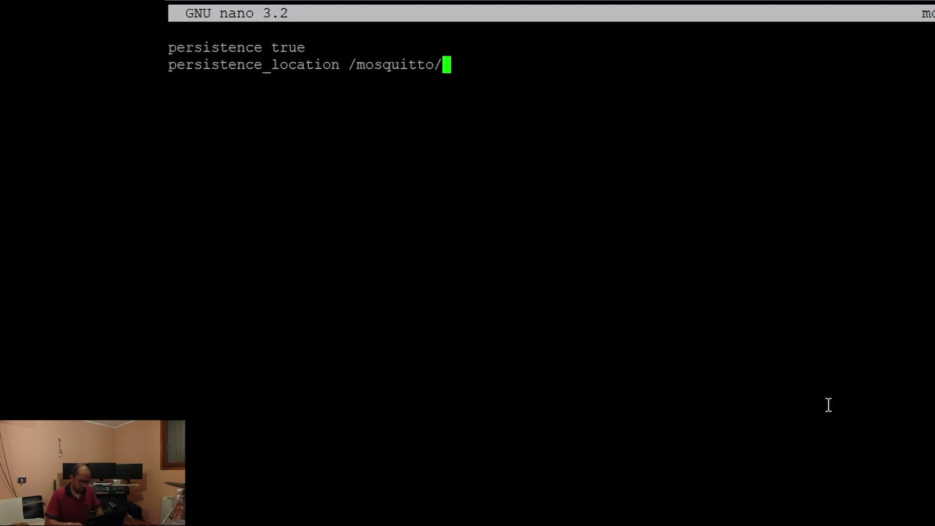
{"action": "type", "text": "data"}
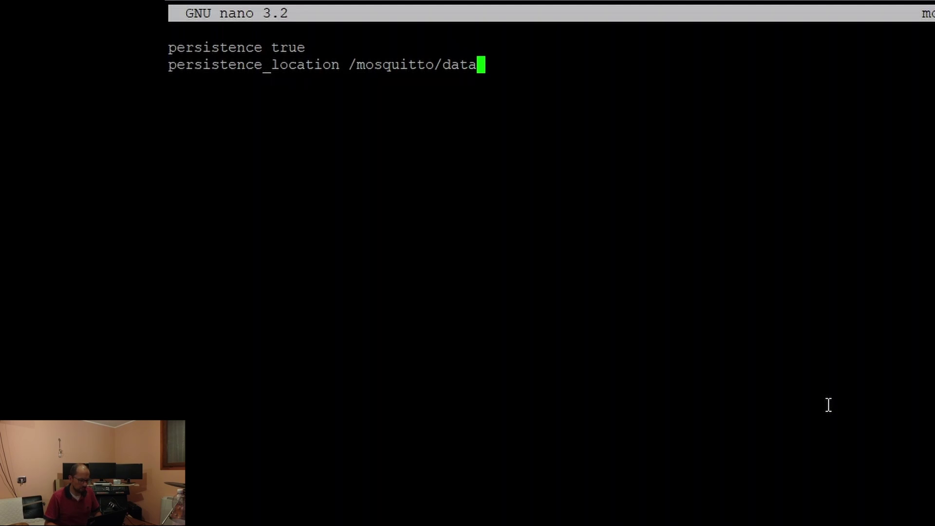
{"action": "type", "text": "/"}
{"action": "key", "text": "Return"}
Step: Add the line "log_dest file /mosquitto/log/mosquitto.log" to the configuration file
{"action": "type", "text": "log_dest "}
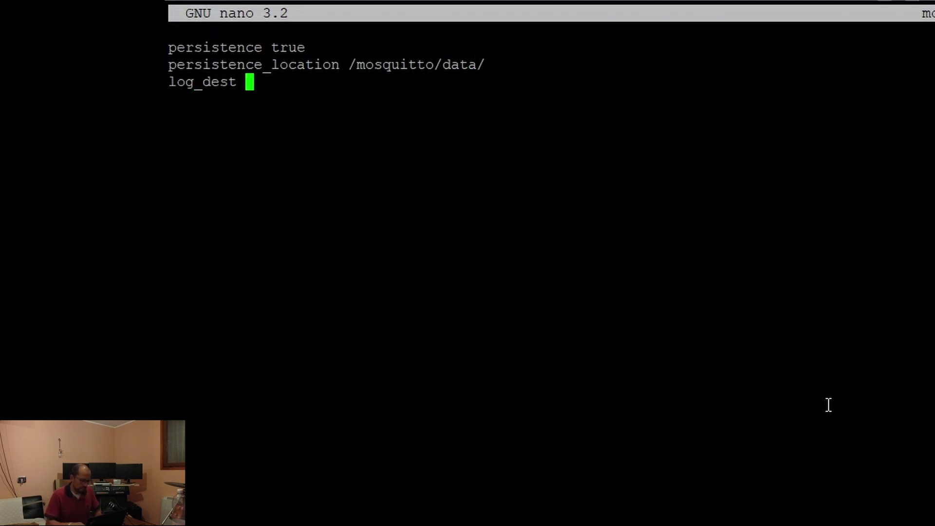
{"action": "type", "text": "file "}
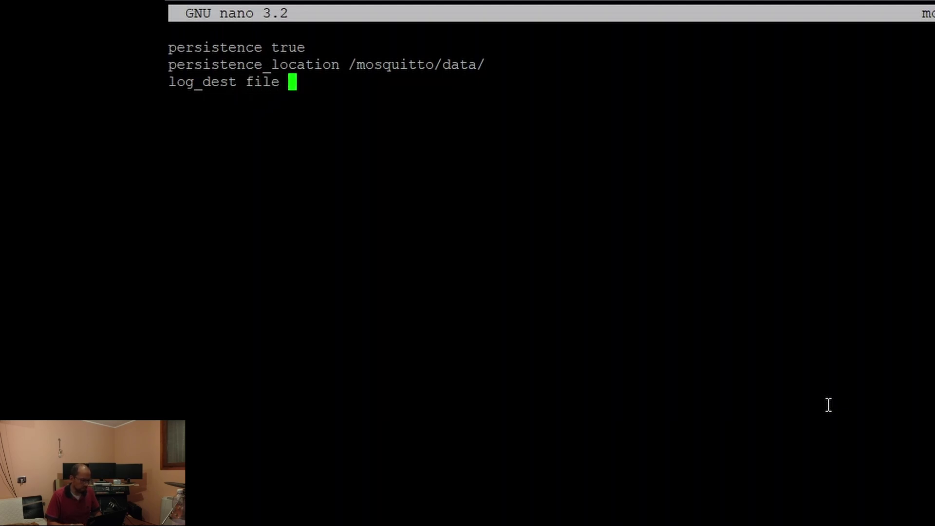
{"action": "type", "text": "/mos"}
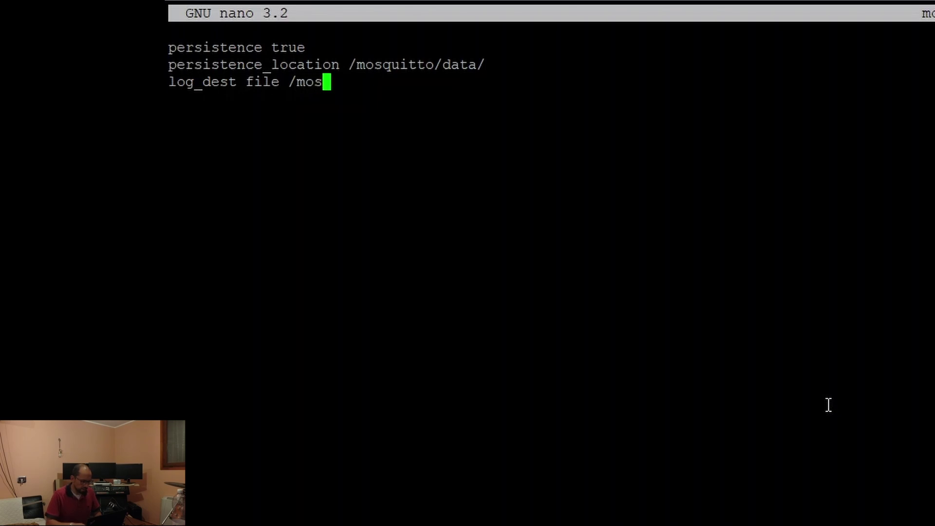
{"action": "type", "text": "quitto/log/"}
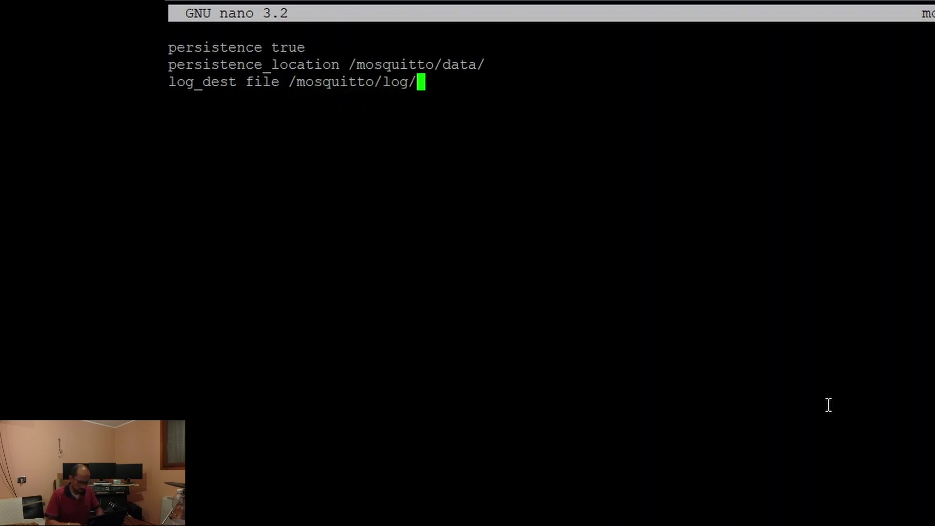
{"action": "type", "text": "mosquitto"}
{"action": "key", "text": "BackSpace"}
{"action": "key", "text": "BackSpace"}
{"action": "key", "text": "BackSpace"}
{"action": "key", "text": "BackSpace"}
{"action": "key", "text": "BackSpace"}
{"action": "key", "text": "BackSpace"}
{"action": "key", "text": "BackSpace"}
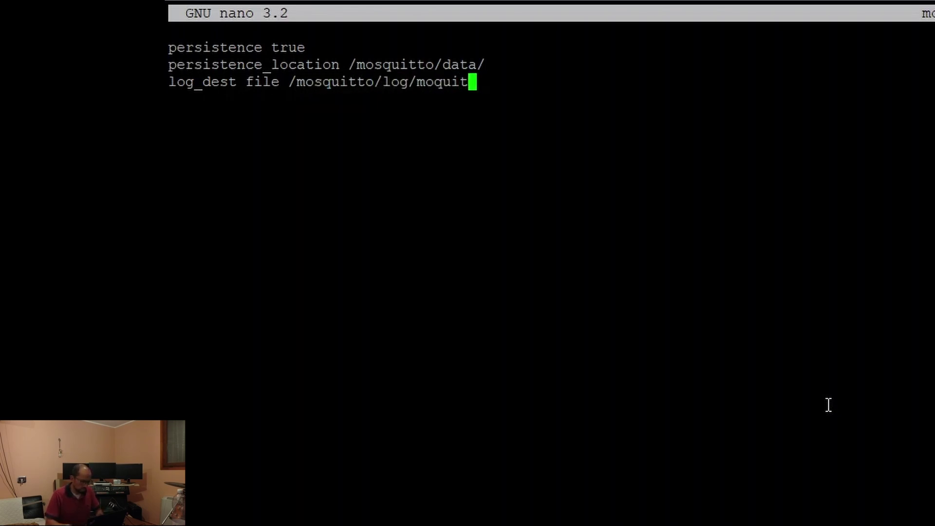
{"action": "type", "text": "q"}
{"action": "key", "text": "BackSpace"}
{"action": "type", "text": "sui"}
{"action": "key", "text": "BackSpace"}
{"action": "key", "text": "BackSpace"}
{"action": "type", "text": "quitto."}
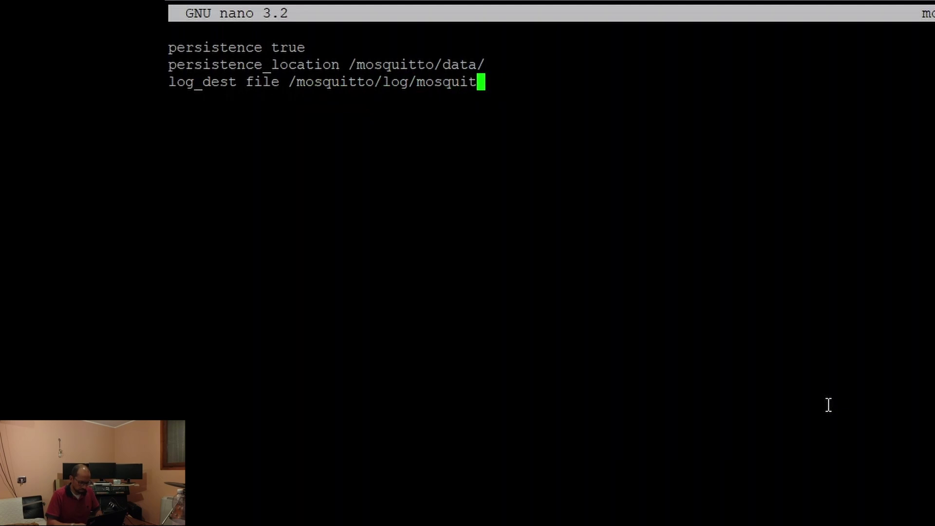
{"action": "type", "text": "log"}
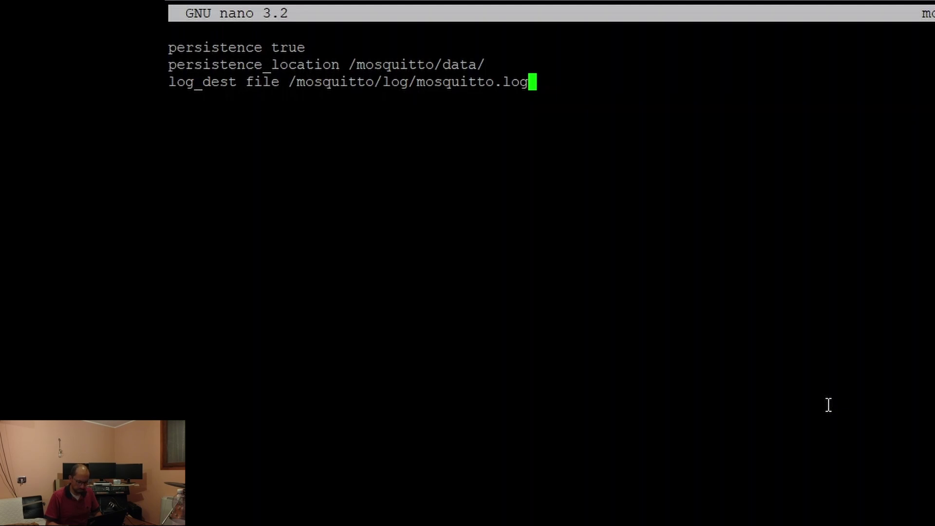
Step: Add the line "listener 1883" at the end of the configuration file and exit nano
{"action": "key", "text": "Return"}
{"action": "type", "text": "listener"}
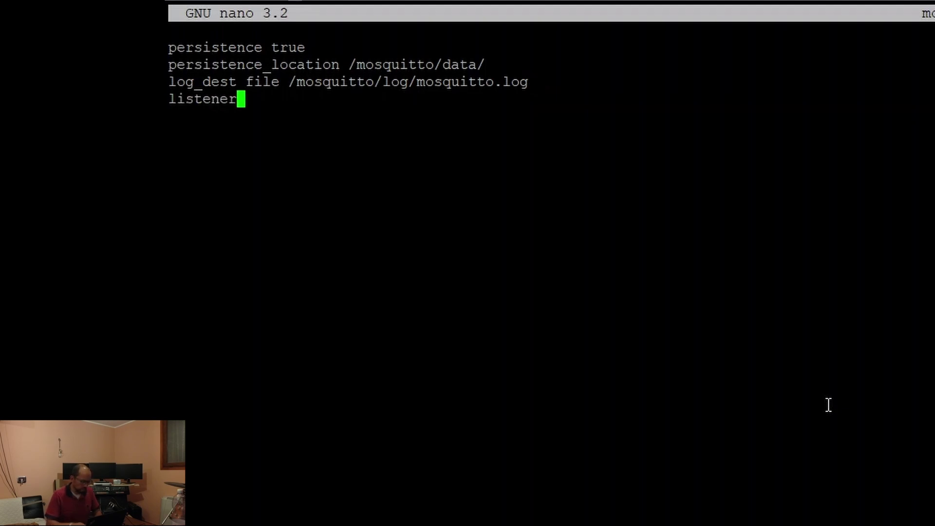
{"action": "type", "text": " 1883"}
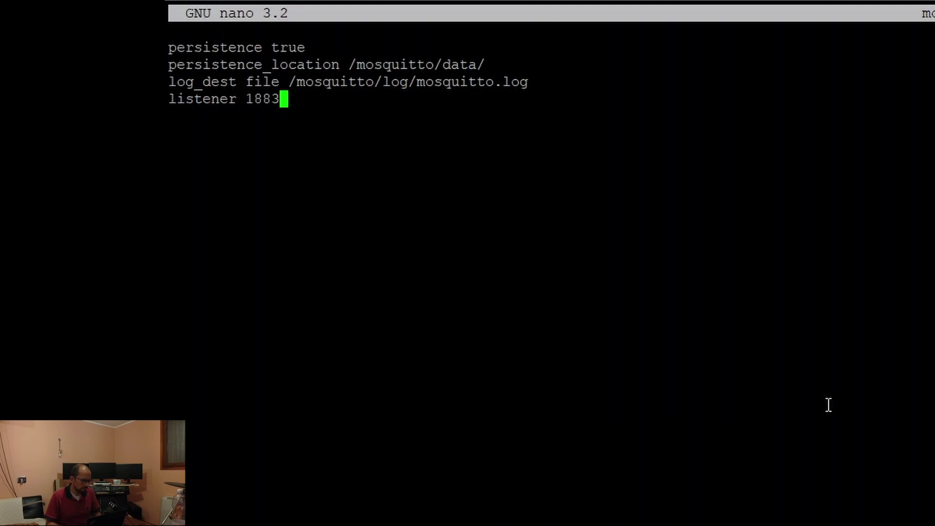
{"action": "key", "text": "ctrl+x"}
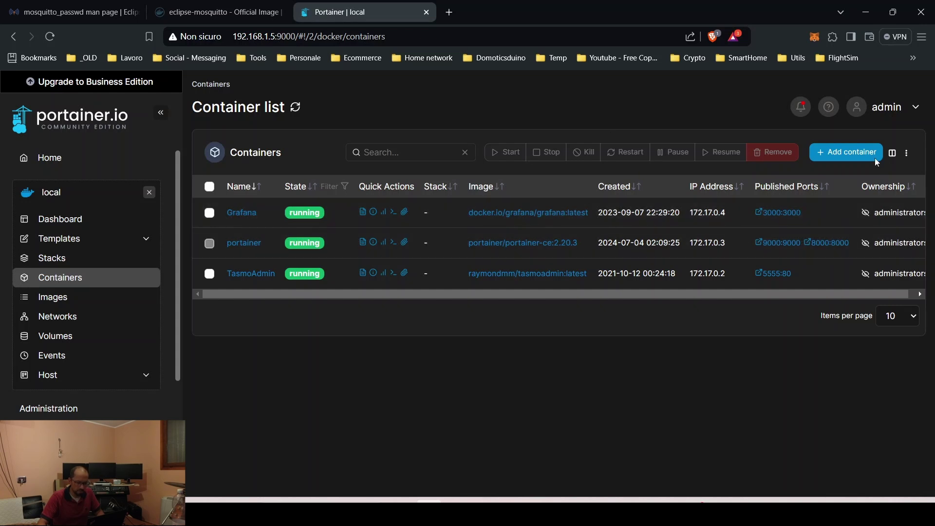
Step: In Portainer, start creating a new container and name it mosquitto
{"action": "left_click", "coordinate": [847, 156]}
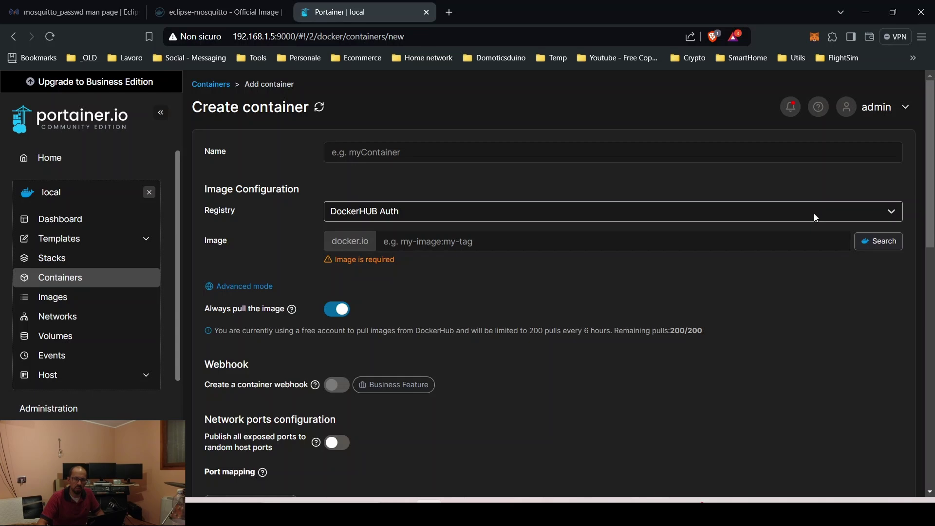
{"action": "left_click", "coordinate": [478, 146]}
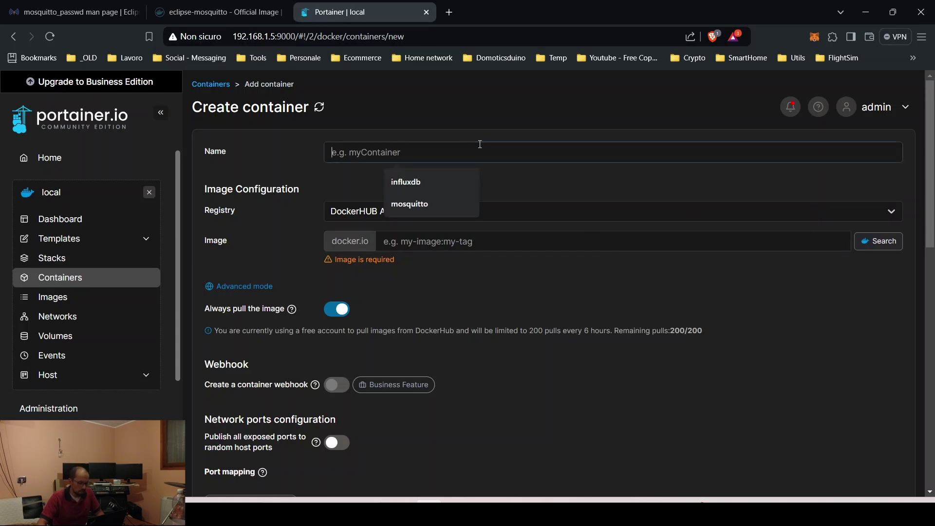
{"action": "type", "text": "mosquitto"}
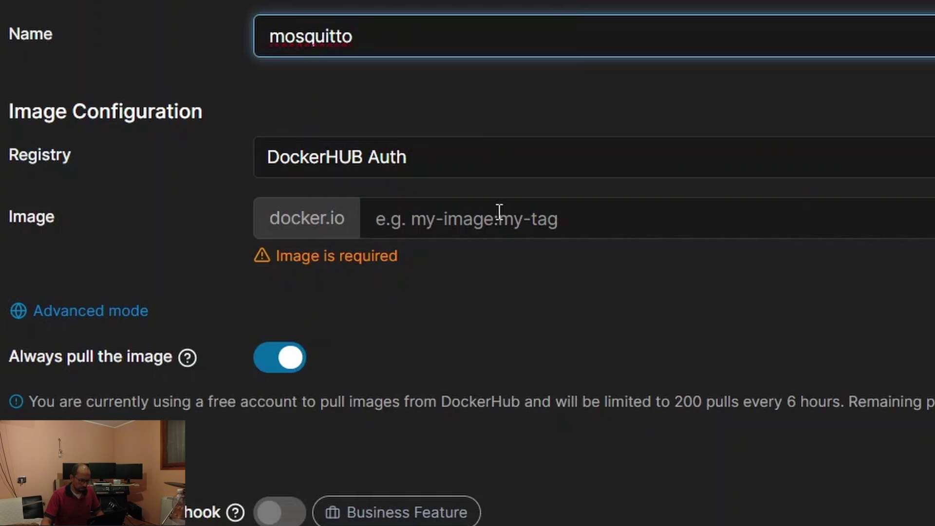
Step: Copy the image name eclipse-mosquitto from its Docker Hub page and set it as the container's image in Portainer
{"action": "left_click", "coordinate": [499, 212]}
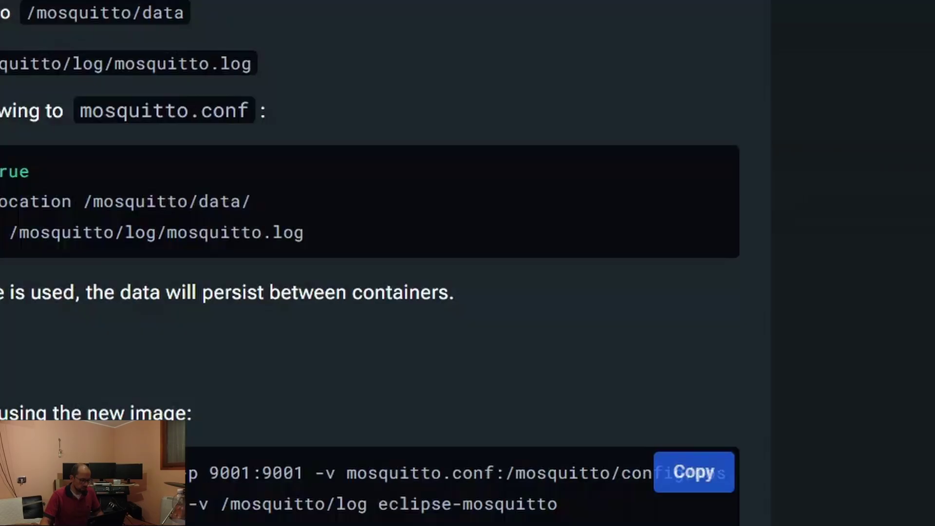
{"action": "scroll", "coordinate": [285, 223], "scroll_direction": "up", "scroll_amount": 10}
{"action": "scroll", "coordinate": [285, 224], "scroll_direction": "up", "scroll_amount": 10}
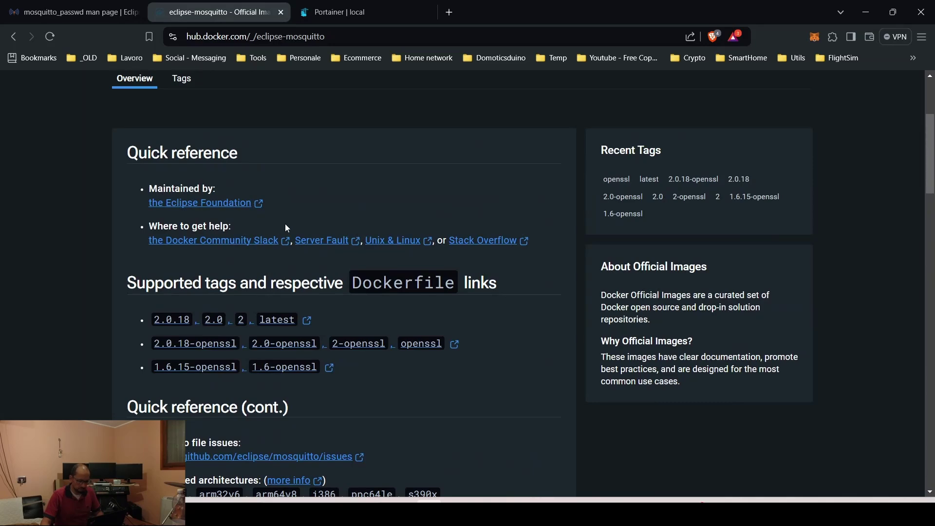
{"action": "scroll", "coordinate": [285, 225], "scroll_direction": "up", "scroll_amount": 3}
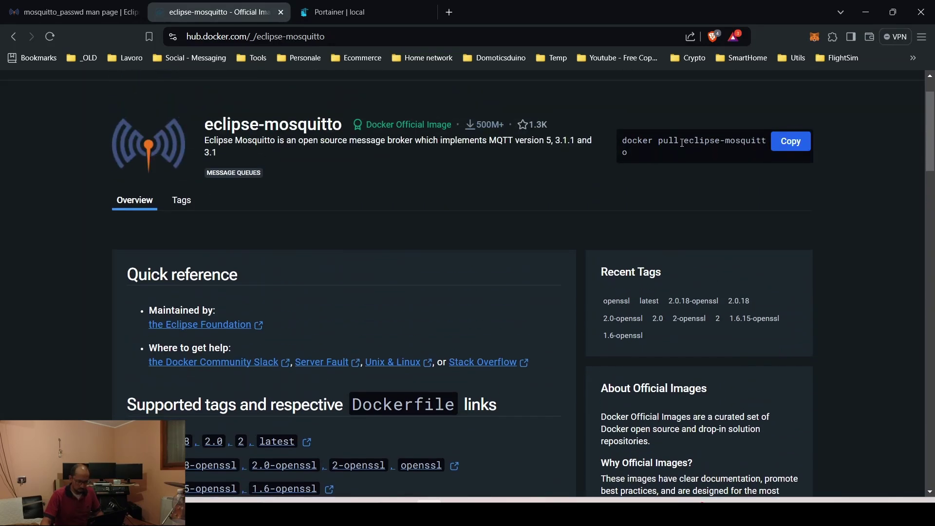
{"action": "left_click_drag", "start_coordinate": [674, 152], "coordinate": [633, 156]}
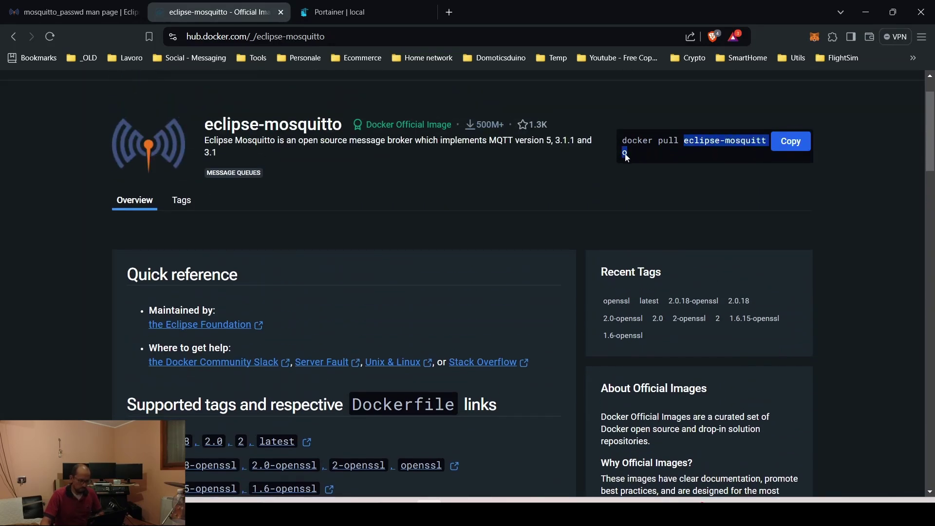
{"action": "left_click", "coordinate": [354, 13]}
{"action": "key", "text": "ctrl+v"}
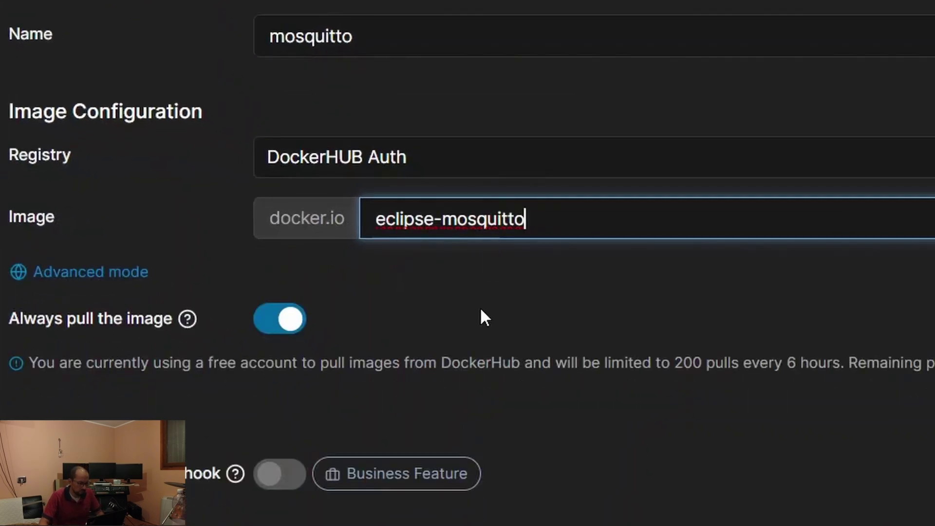
Step: Add a port mapping from host port 1883 to container port 1883
{"action": "scroll", "coordinate": [481, 311], "scroll_direction": "down", "scroll_amount": 2}
{"action": "scroll", "coordinate": [481, 312], "scroll_direction": "down", "scroll_amount": 3}
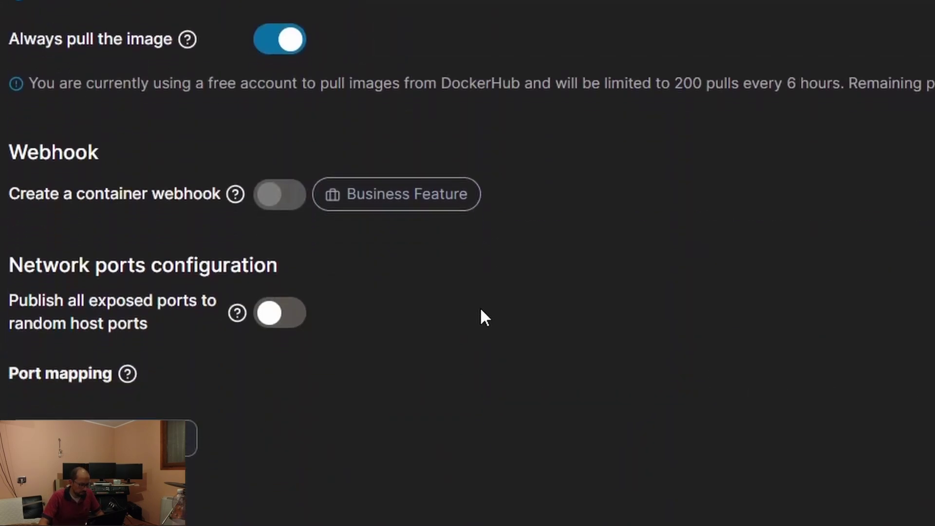
{"action": "scroll", "coordinate": [480, 314], "scroll_direction": "down", "scroll_amount": 2}
{"action": "scroll", "coordinate": [480, 314], "scroll_direction": "down", "scroll_amount": 3}
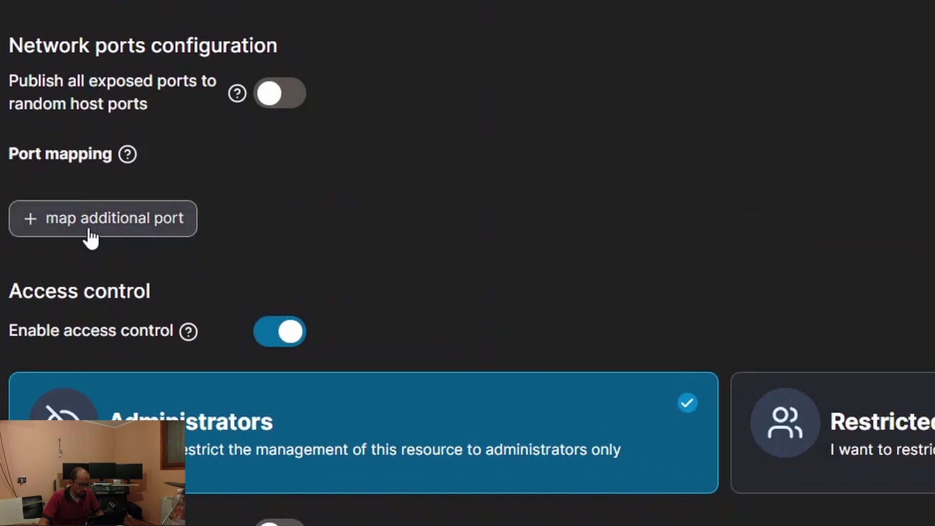
{"action": "left_click", "coordinate": [115, 222]}
{"action": "left_click", "coordinate": [191, 202]}
{"action": "type", "text": "18"}
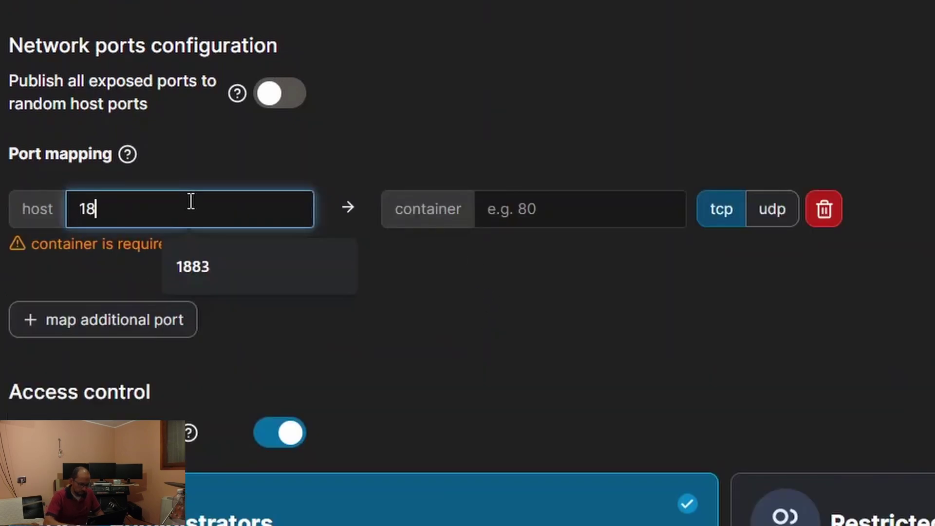
{"action": "type", "text": "83"}
{"action": "left_click", "coordinate": [524, 209]}
{"action": "type", "text": "1"}
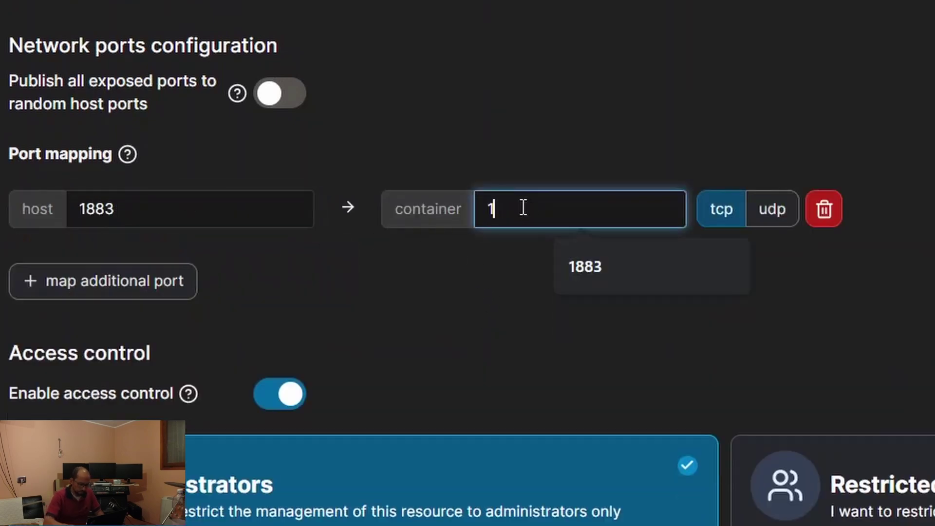
{"action": "type", "text": "883"}
Step: Add a volume mapping of container path /mosquitto/data to the mosquitto_data - local volume
{"action": "scroll", "coordinate": [431, 273], "scroll_direction": "down", "scroll_amount": 10}
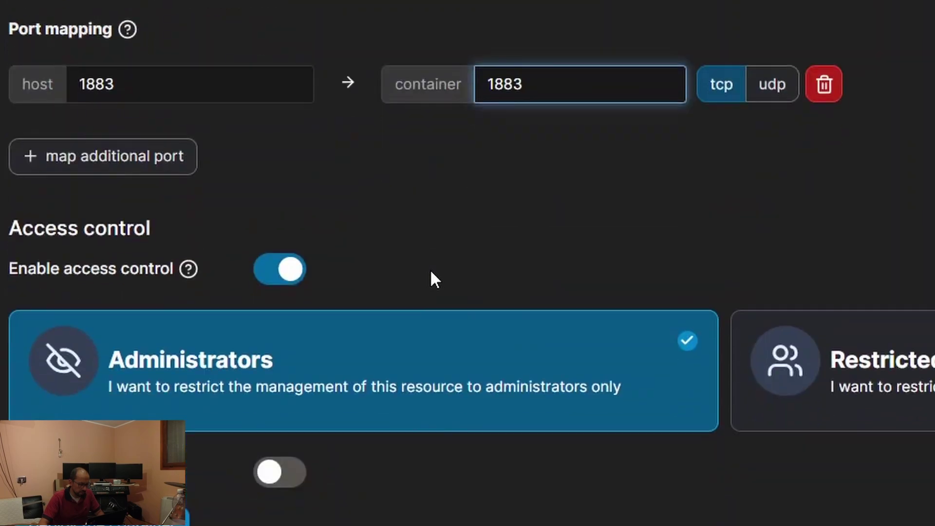
{"action": "scroll", "coordinate": [431, 268], "scroll_direction": "down", "scroll_amount": 5}
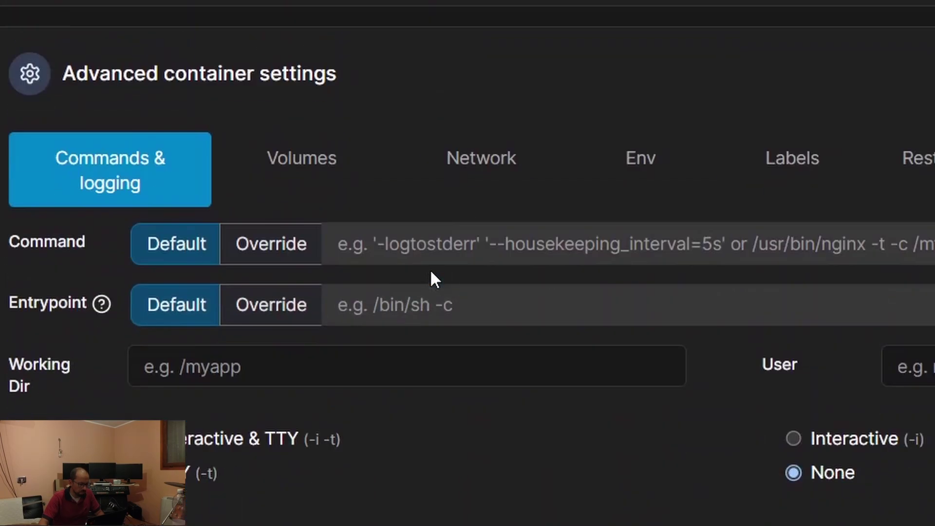
{"action": "left_click", "coordinate": [306, 126]}
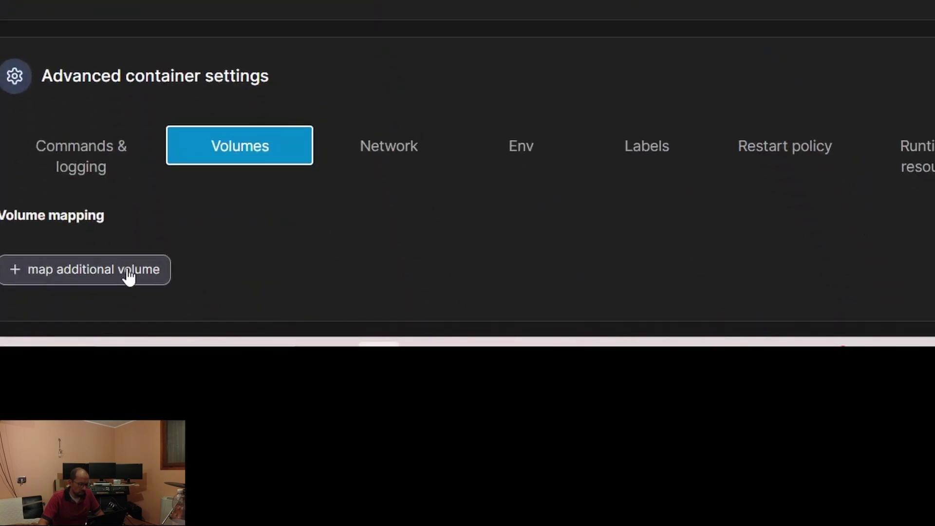
{"action": "left_click", "coordinate": [129, 277]}
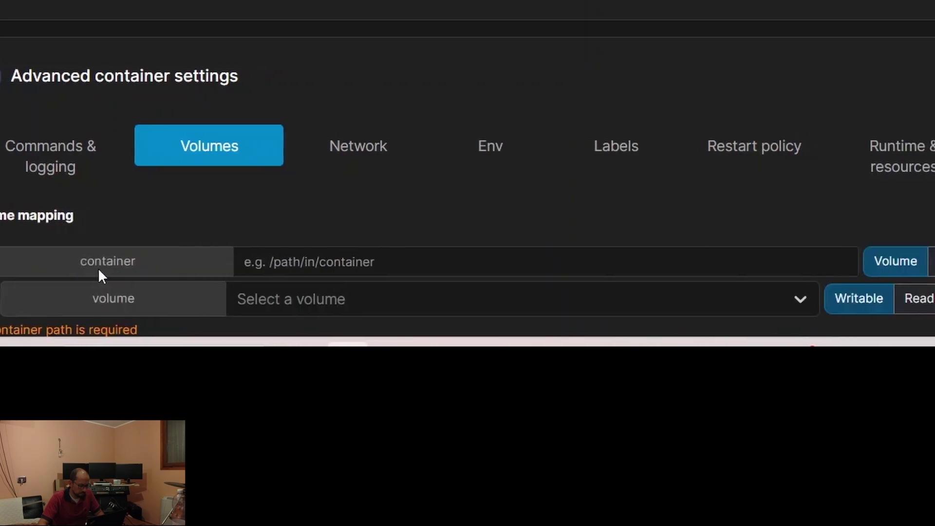
{"action": "scroll", "coordinate": [57, 267], "scroll_direction": "down", "scroll_amount": 2}
{"action": "left_click", "coordinate": [237, 146]}
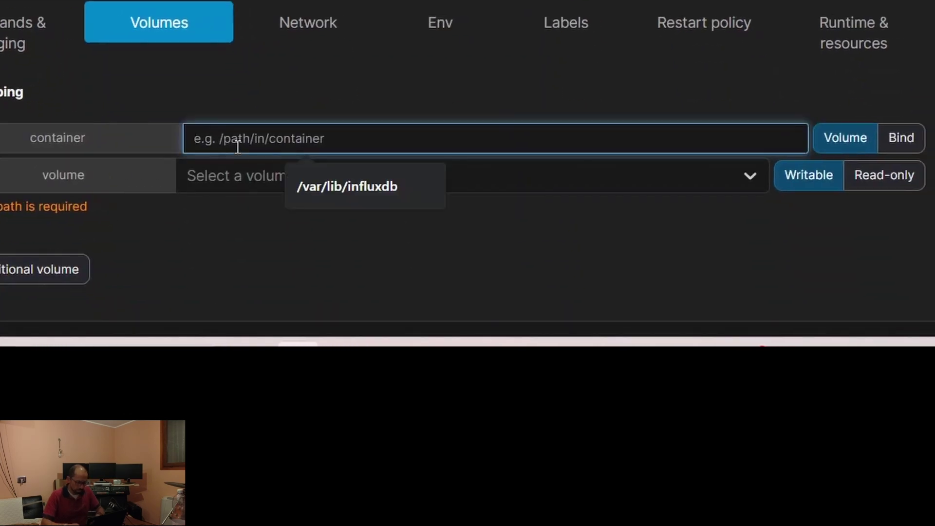
{"action": "type", "text": "/mosquitto/data"}
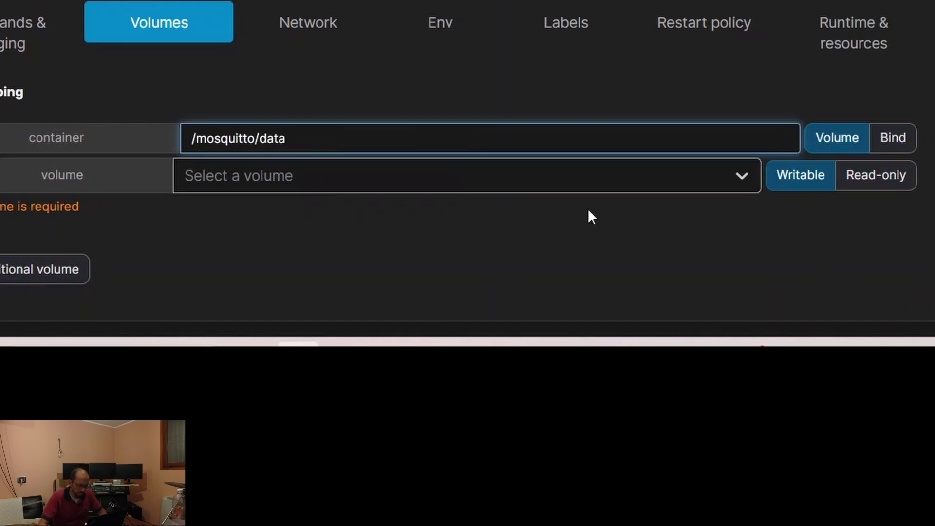
{"action": "left_click", "coordinate": [730, 175]}
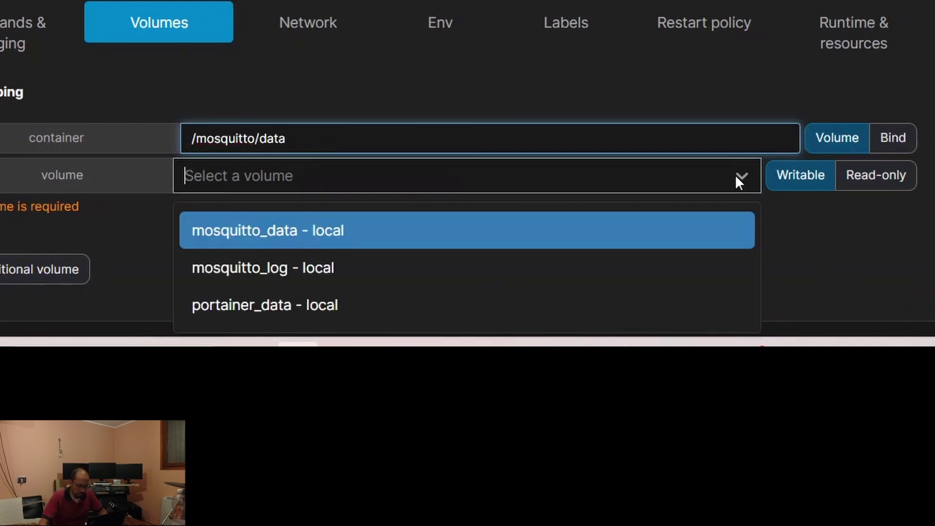
{"action": "left_click", "coordinate": [293, 233]}
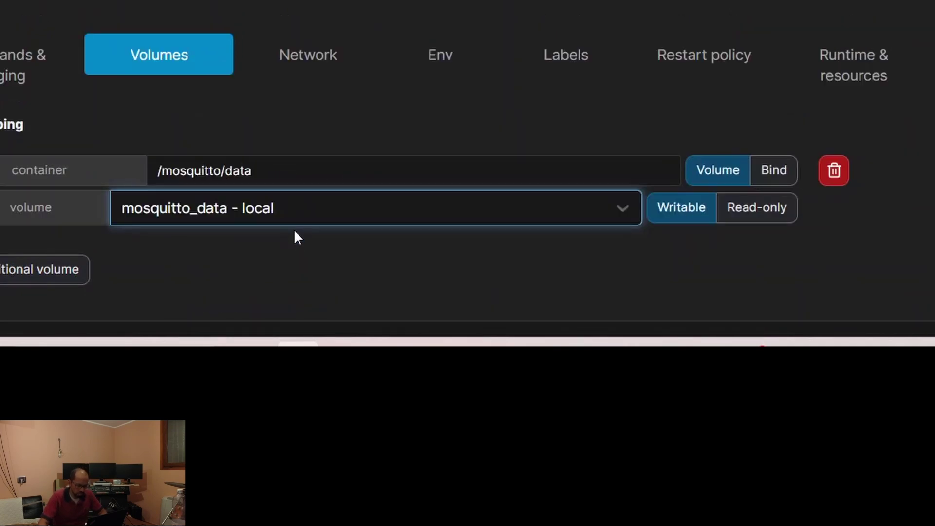
Step: Add a second volume mapping of container path /mosquitto/log to the mosquitto_log - local volume
{"action": "left_click", "coordinate": [21, 273]}
{"action": "left_click", "coordinate": [294, 263]}
{"action": "type", "text": "/mosqui"}
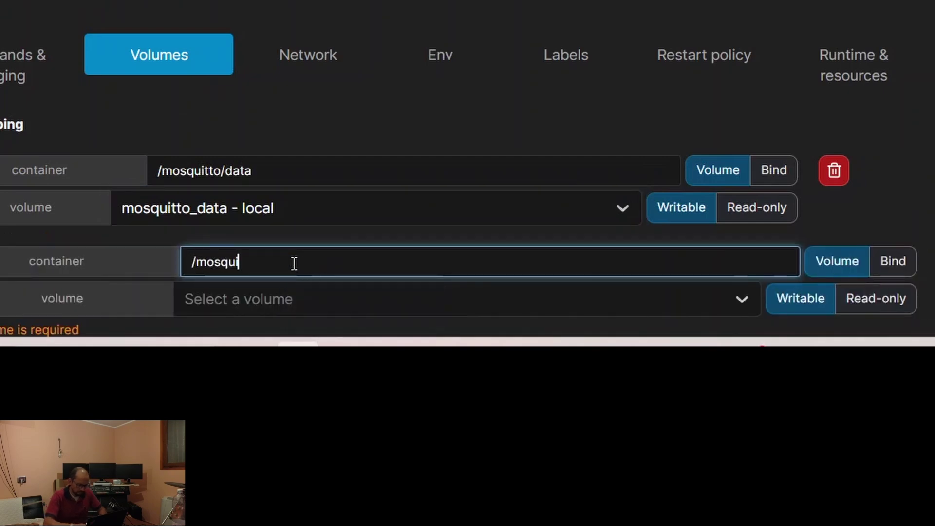
{"action": "type", "text": "tto/log"}
{"action": "scroll", "coordinate": [293, 263], "scroll_direction": "down", "scroll_amount": 3}
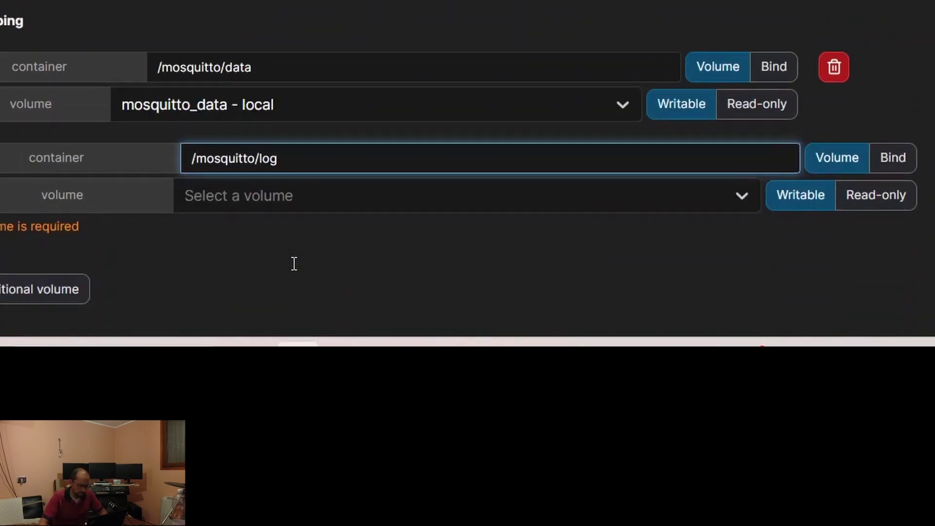
{"action": "left_click", "coordinate": [485, 202]}
{"action": "left_click", "coordinate": [306, 267]}
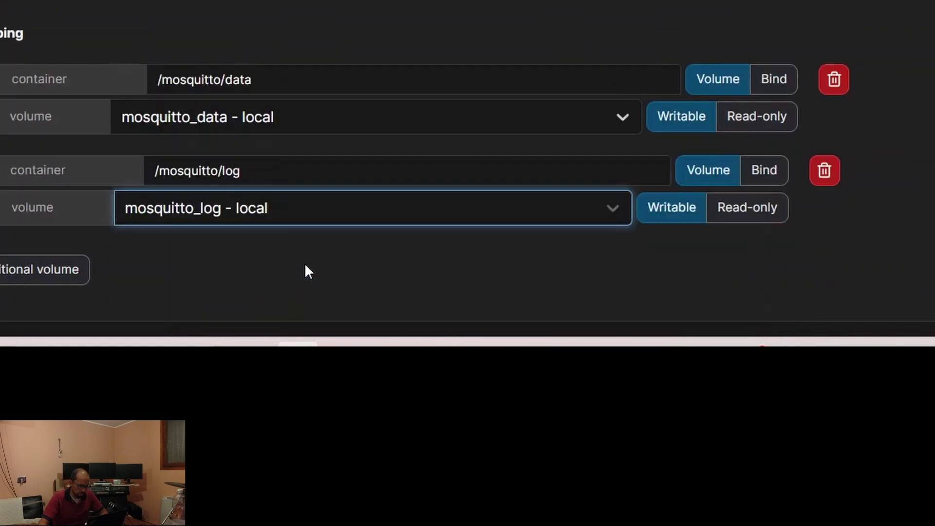
Step: Add a third volume mapping of type Bind with container path /mosquitto/config/mosquitto.conf
{"action": "left_click", "coordinate": [36, 273]}
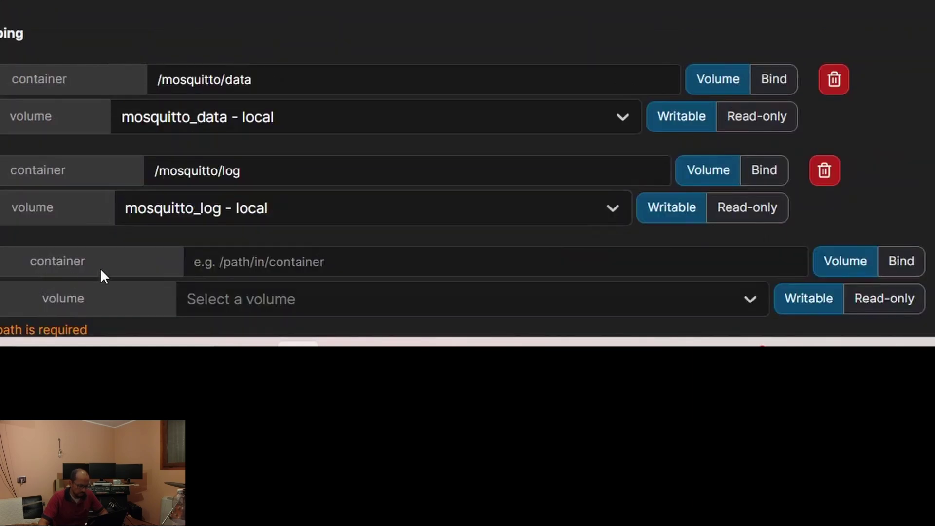
{"action": "scroll", "coordinate": [112, 271], "scroll_direction": "down", "scroll_amount": 2}
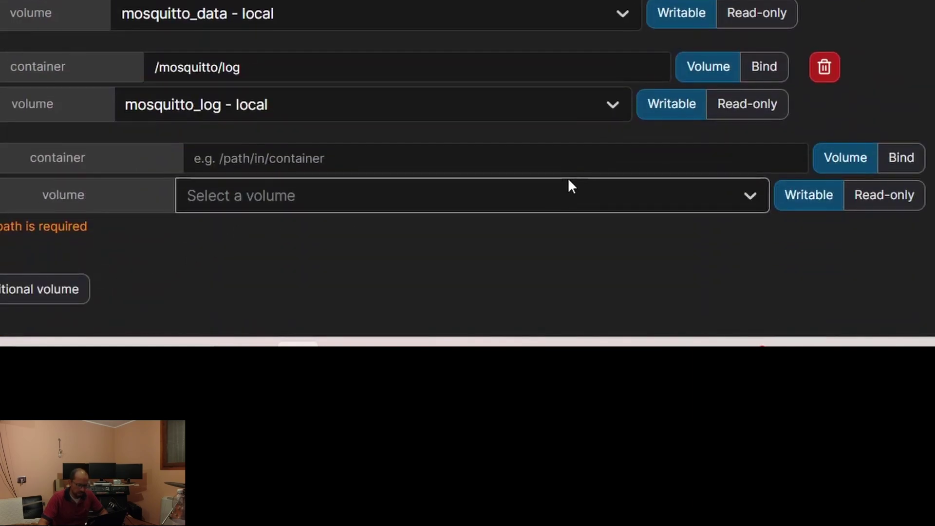
{"action": "left_click", "coordinate": [900, 166]}
{"action": "left_click", "coordinate": [489, 146]}
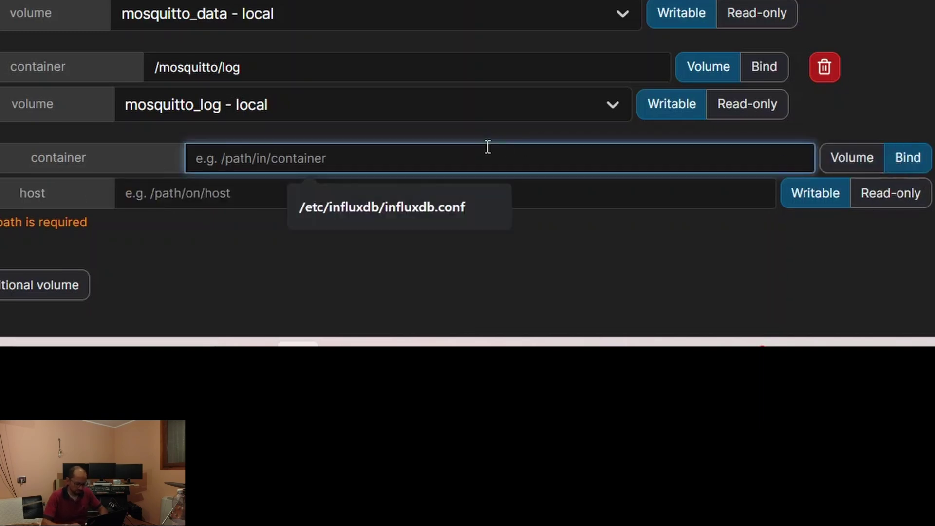
{"action": "type", "text": "/"}
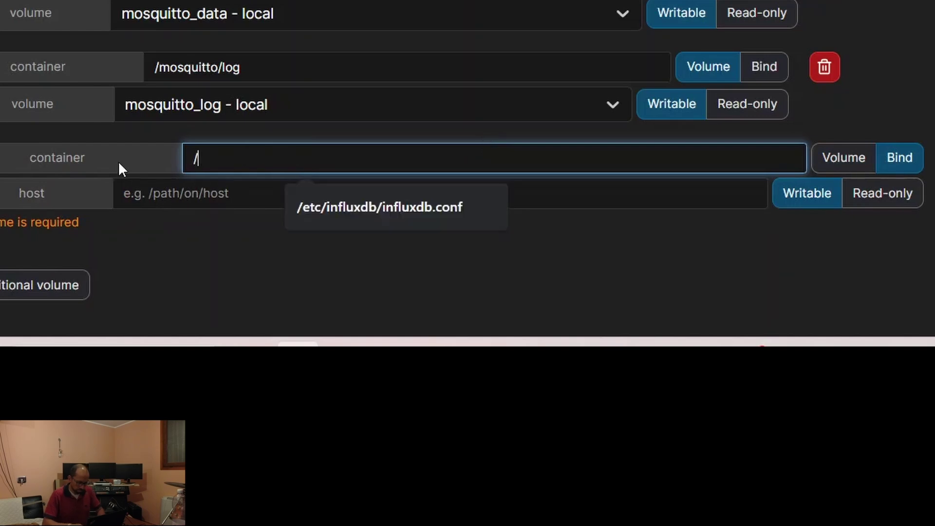
{"action": "type", "text": "mosqiutto"}
{"action": "key", "text": "BackSpace"}
{"action": "key", "text": "BackSpace"}
{"action": "key", "text": "BackSpace"}
{"action": "key", "text": "BackSpace"}
{"action": "key", "text": "BackSpace"}
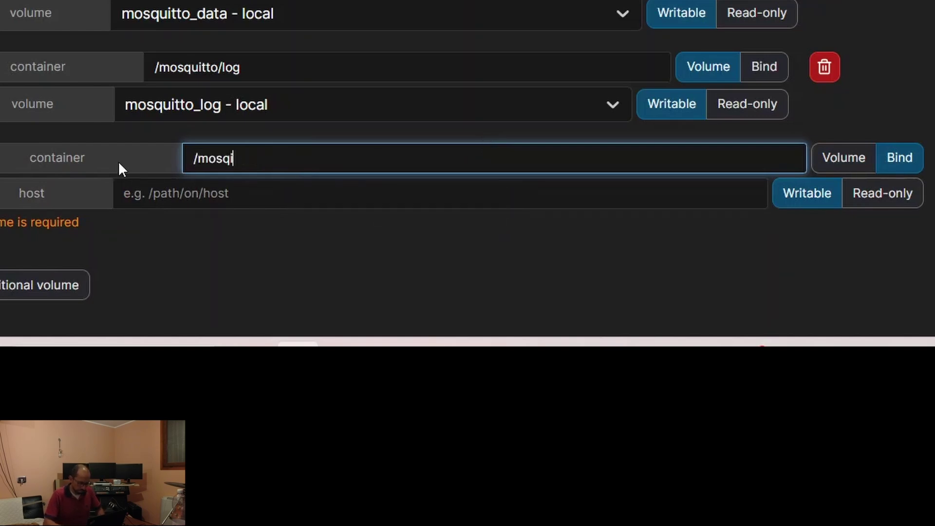
{"action": "type", "text": "uitto/config"}
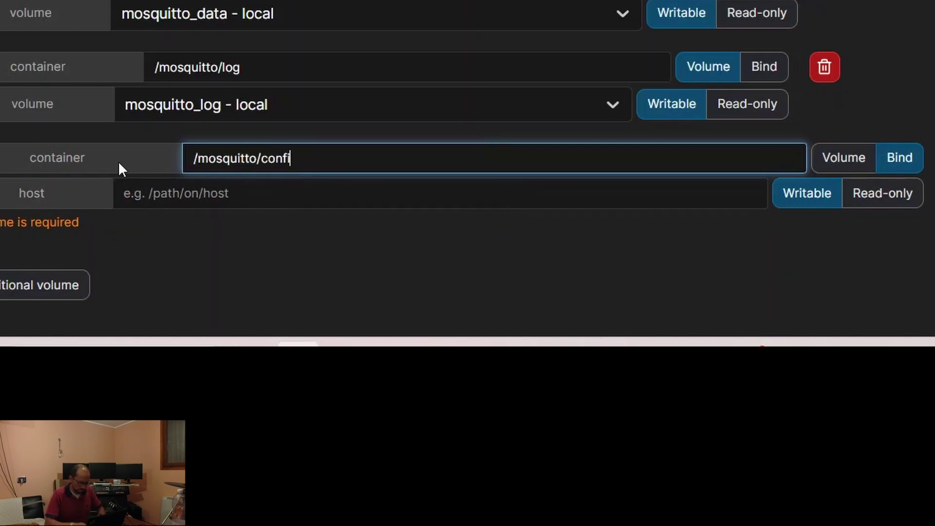
{"action": "type", "text": "/mosquitto.conf"}
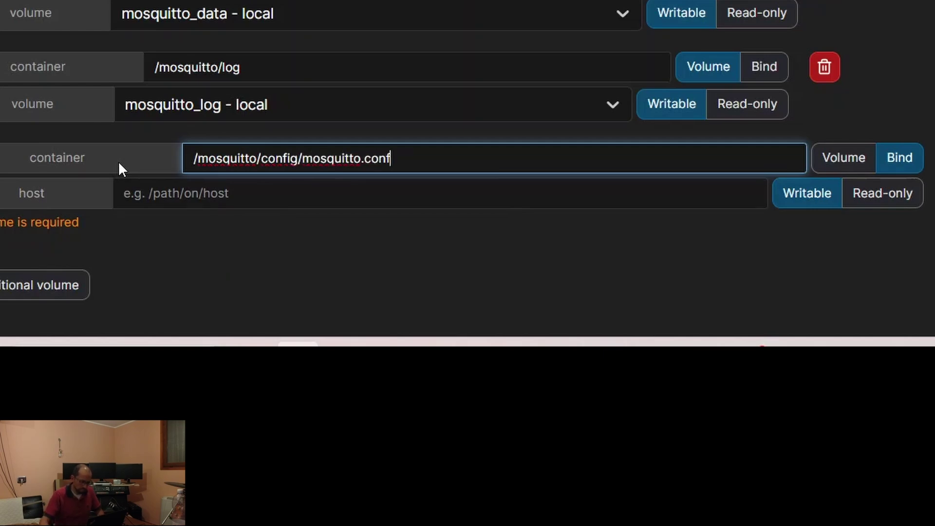
Step: Set the host path of the mosquitto.conf bind mapping to /data/docker/mosquitto/mosquitto.conf
{"action": "left_click", "coordinate": [284, 199]}
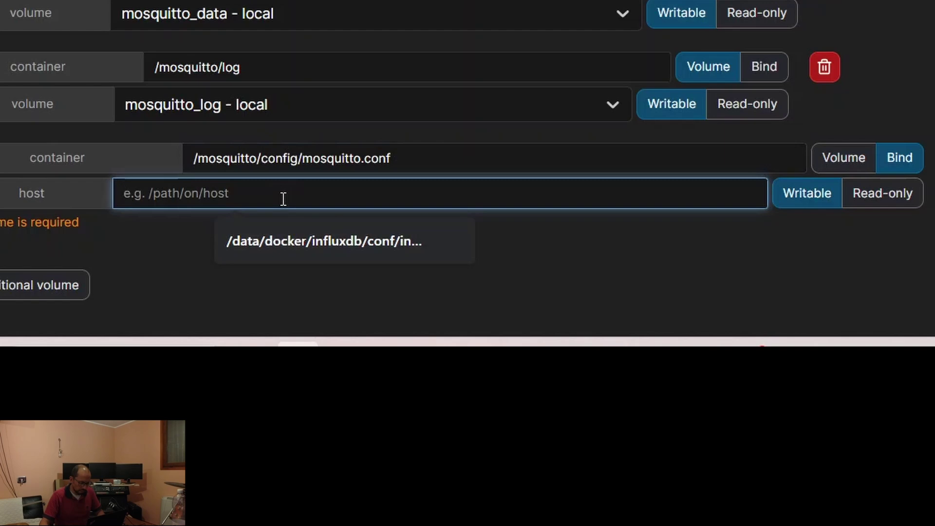
{"action": "type", "text": "/data/"}
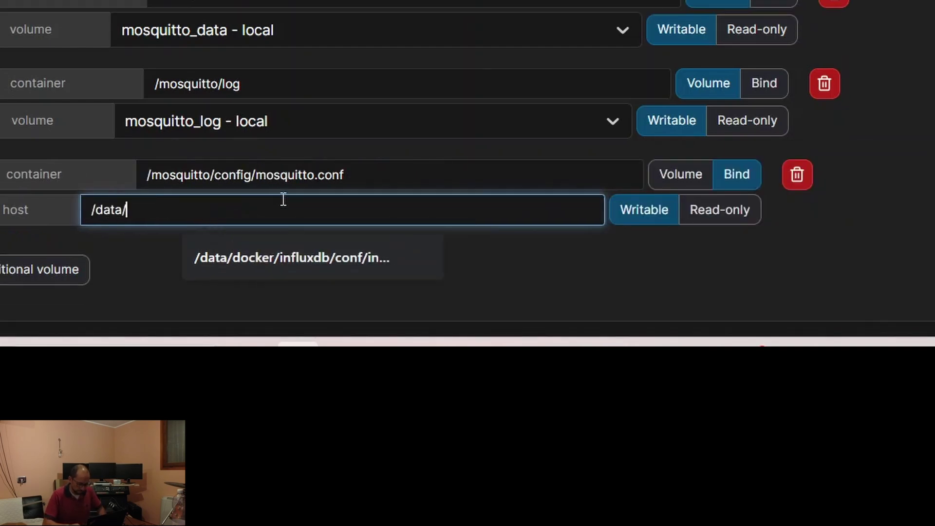
{"action": "type", "text": "docker/"}
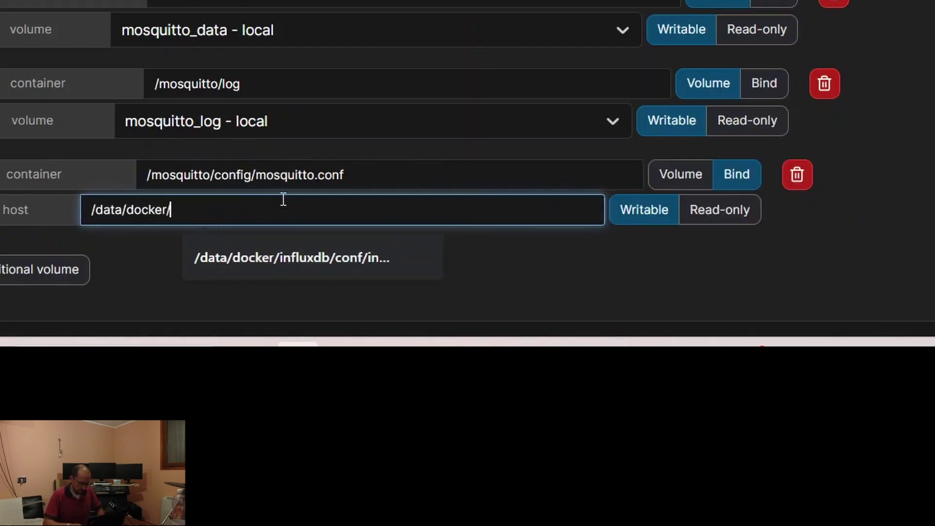
{"action": "type", "text": "mosqitto"}
{"action": "key", "text": "BackSpace"}
{"action": "key", "text": "BackSpace"}
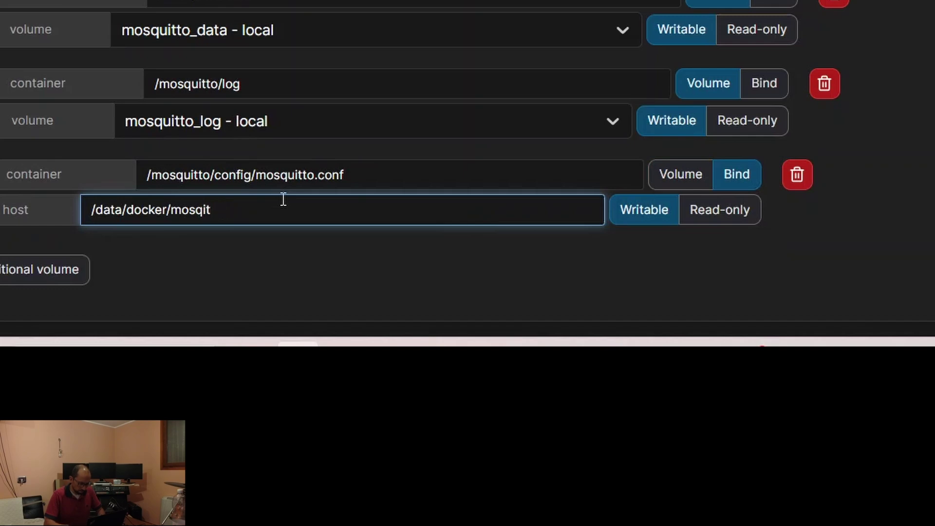
{"action": "type", "text": "uitto/mosqui"}
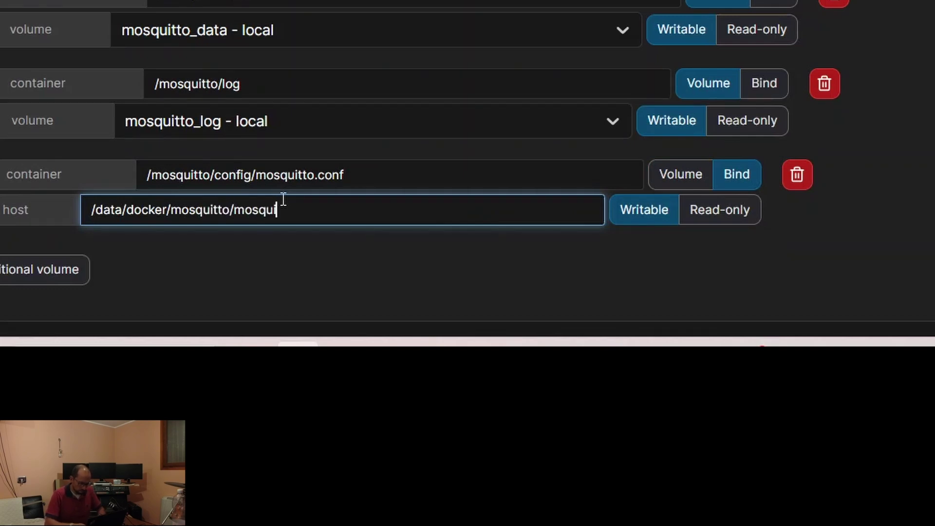
{"action": "type", "text": "tto.con"}
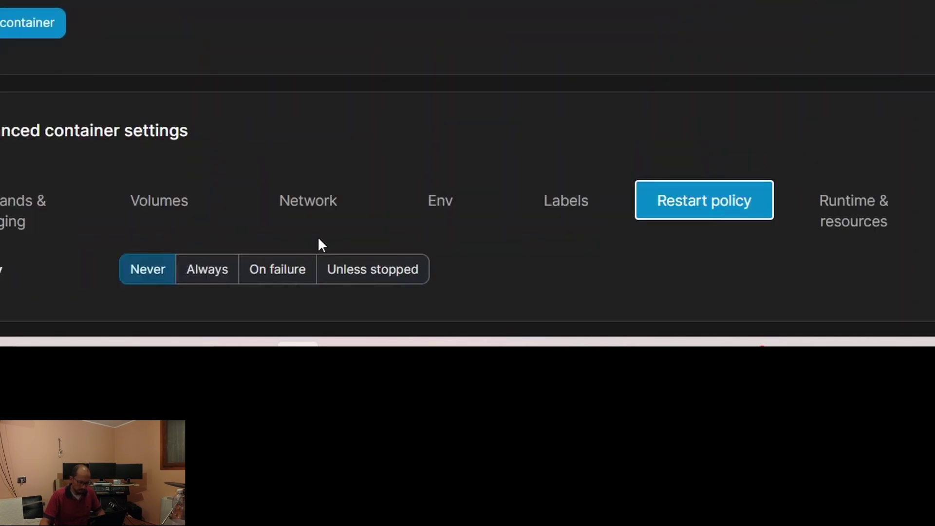
Step: Set the container's restart policy to Always and deploy the container
{"action": "left_click", "coordinate": [189, 267]}
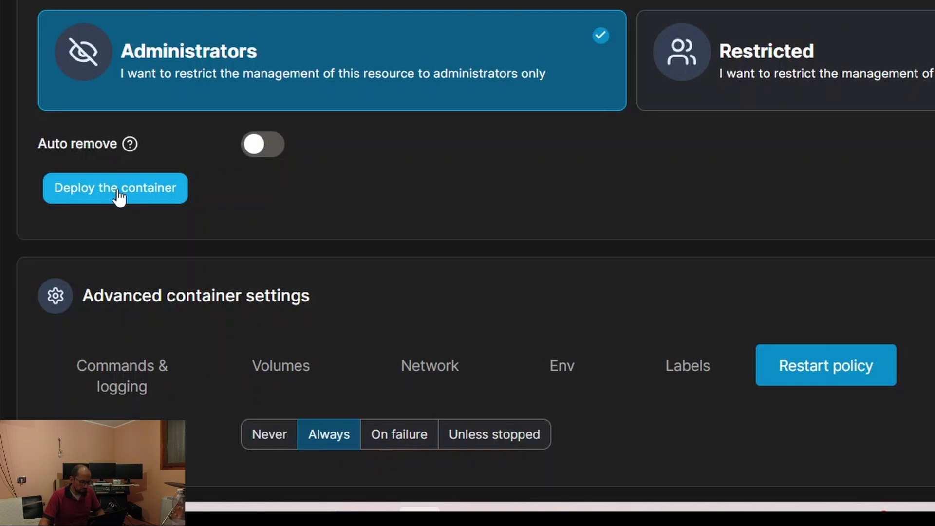
{"action": "left_click", "coordinate": [118, 197]}
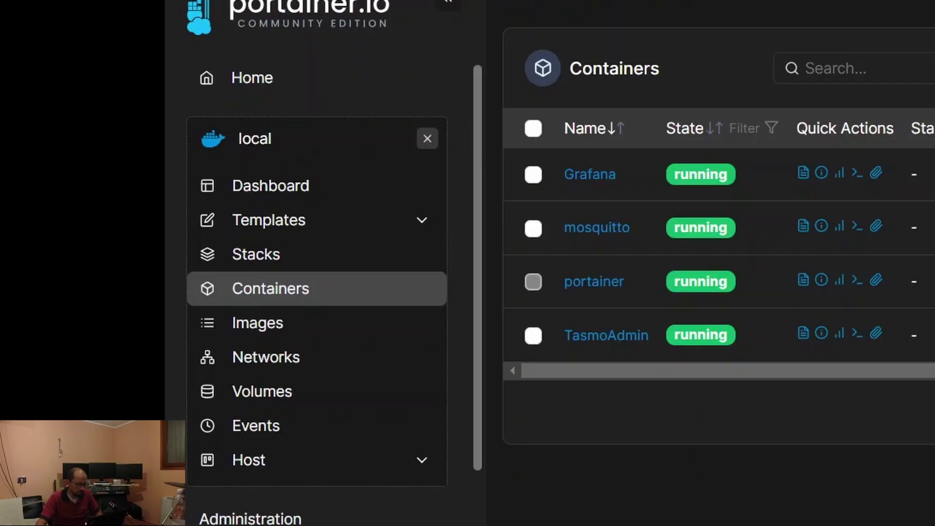
Step: Switch to MQTT Explorer and create a new connection named test docker
{"action": "key", "text": "super"}
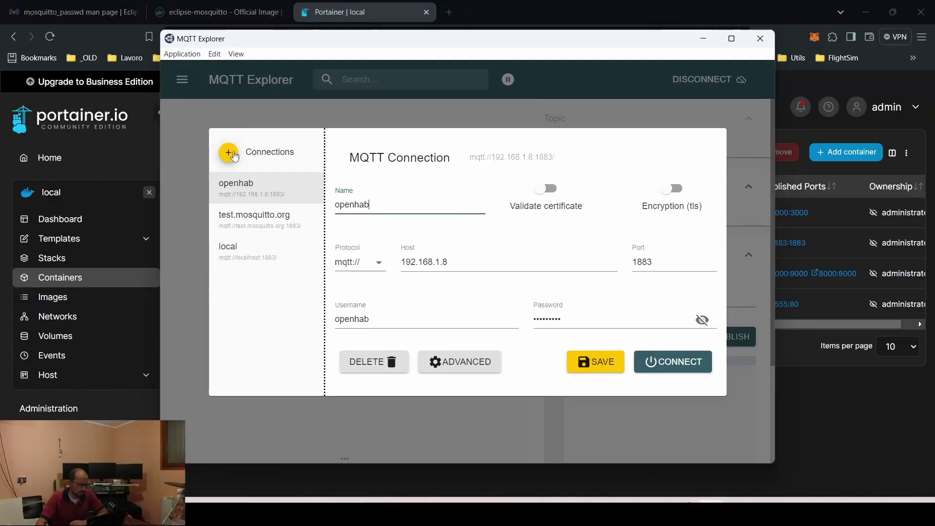
{"action": "left_click", "coordinate": [229, 153]}
{"action": "left_click", "coordinate": [414, 207]}
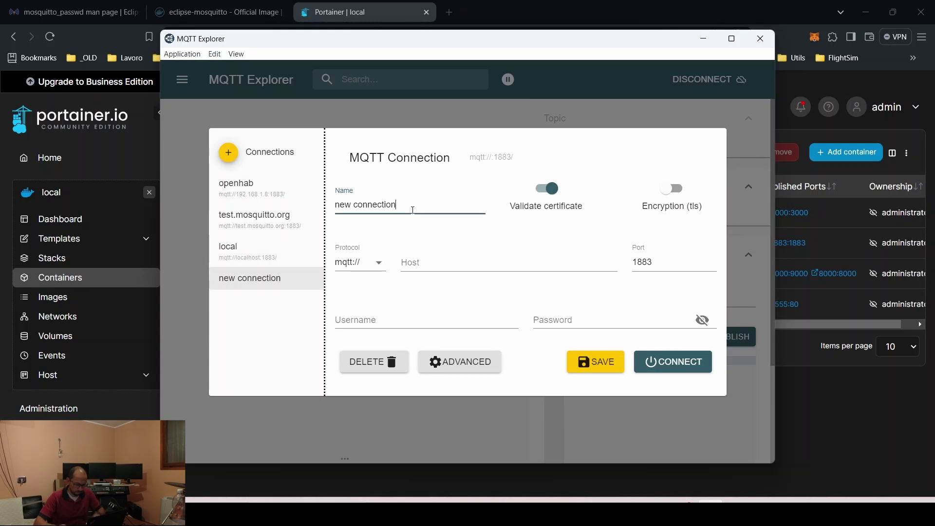
{"action": "key", "text": "ctrl+a"}
{"action": "type", "text": "test"}
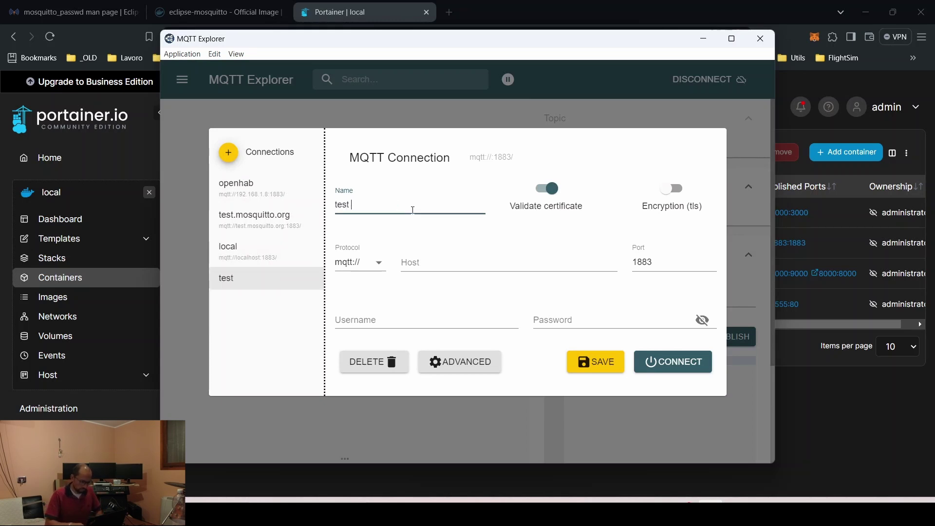
{"action": "type", "text": " docker"}
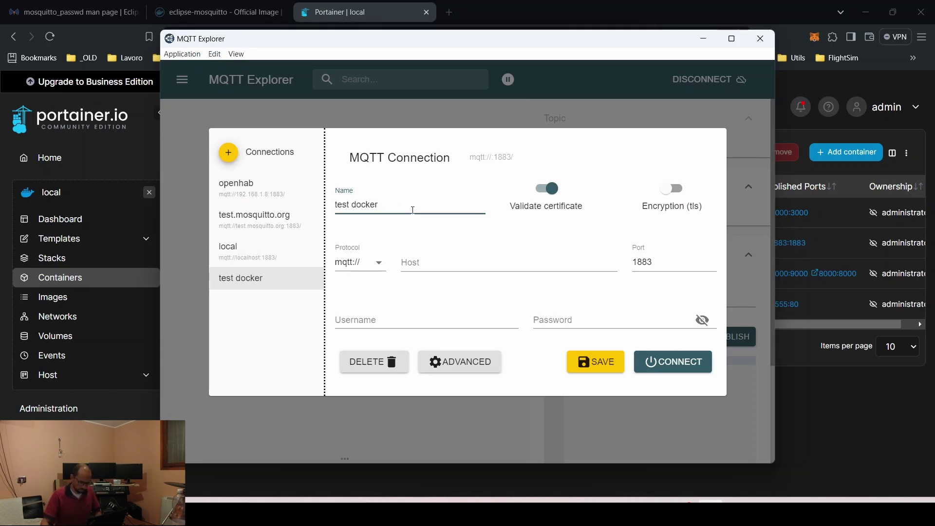
Step: Turn off certificate validation for the test docker connection and set its host to 192.168.1.5
{"action": "left_click", "coordinate": [547, 200]}
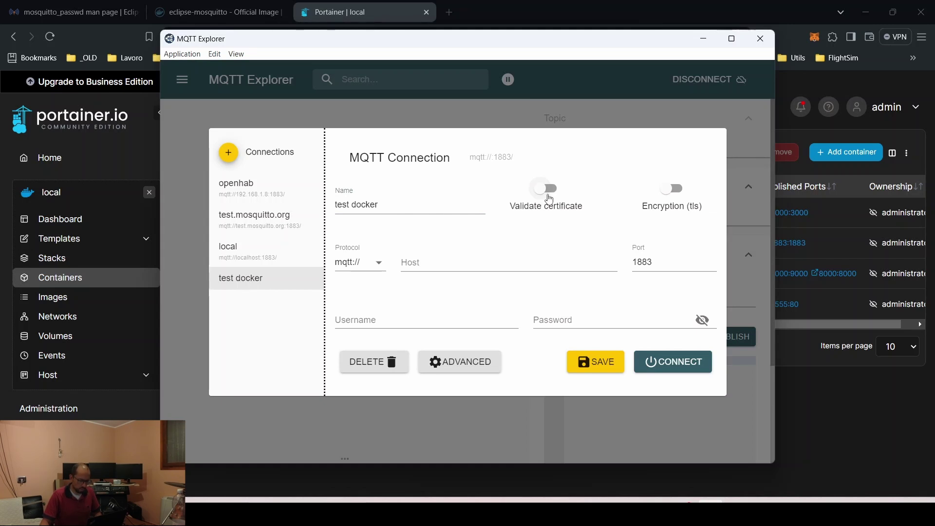
{"action": "left_click", "coordinate": [404, 262]}
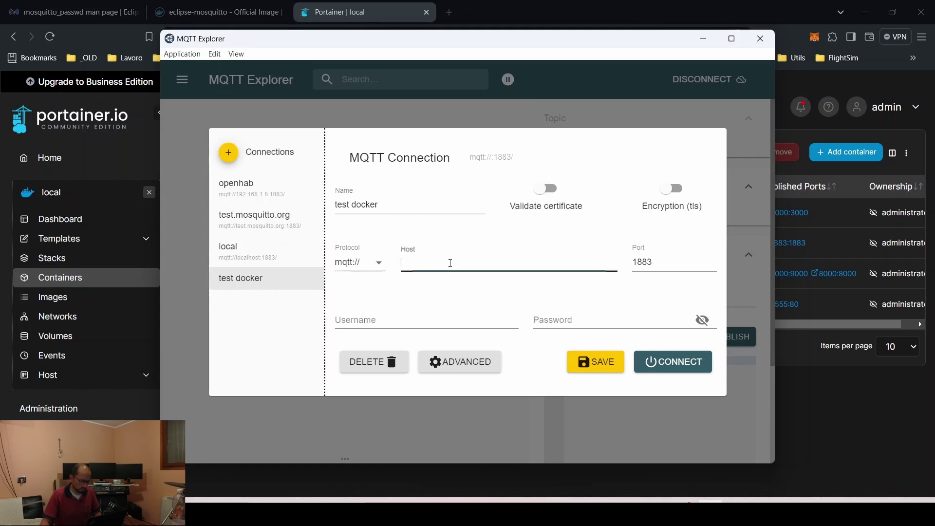
{"action": "type", "text": "1"}
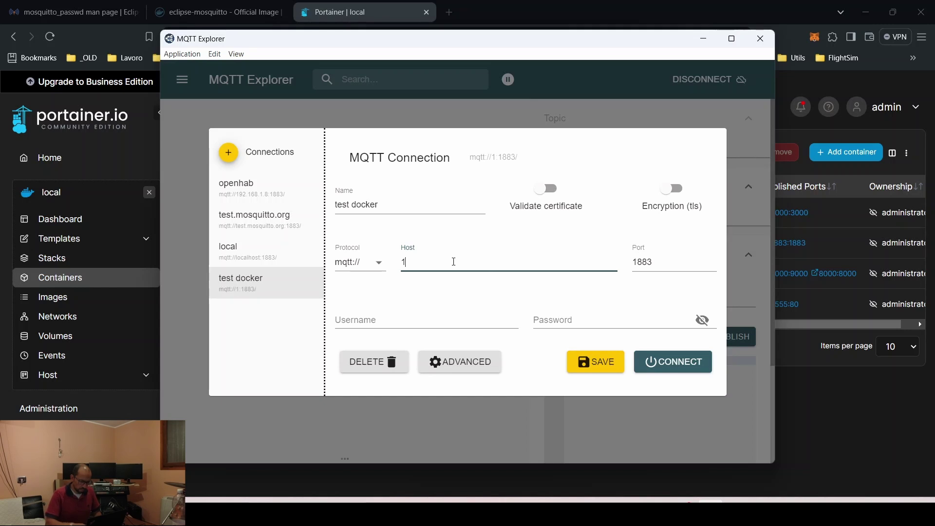
{"action": "type", "text": "92.168.1.5"}
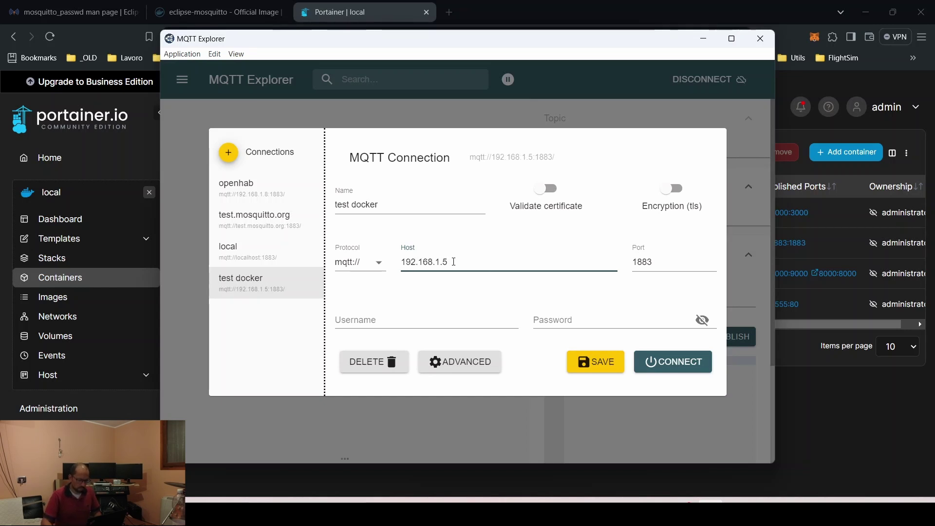
{"action": "key", "text": "Tab"}
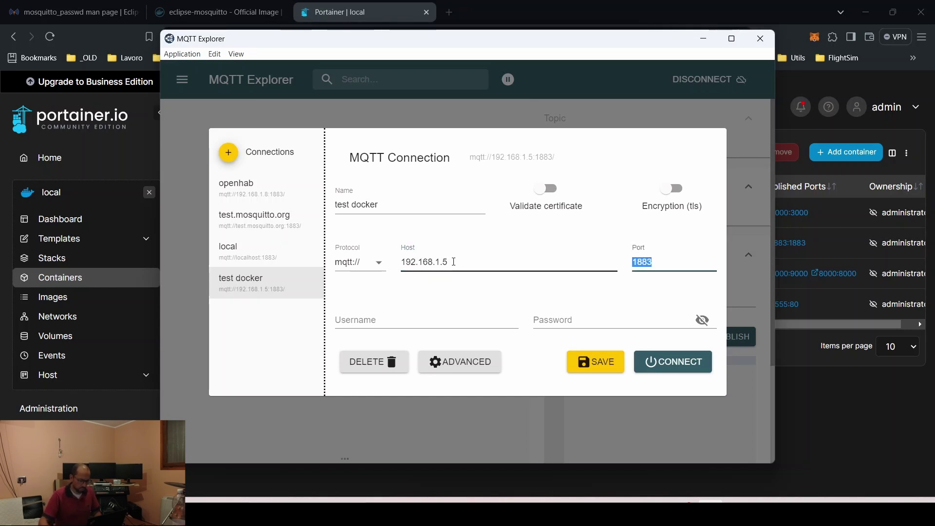
Step: Save the test docker connection and try to connect to the broker without credentials
{"action": "left_click", "coordinate": [595, 361]}
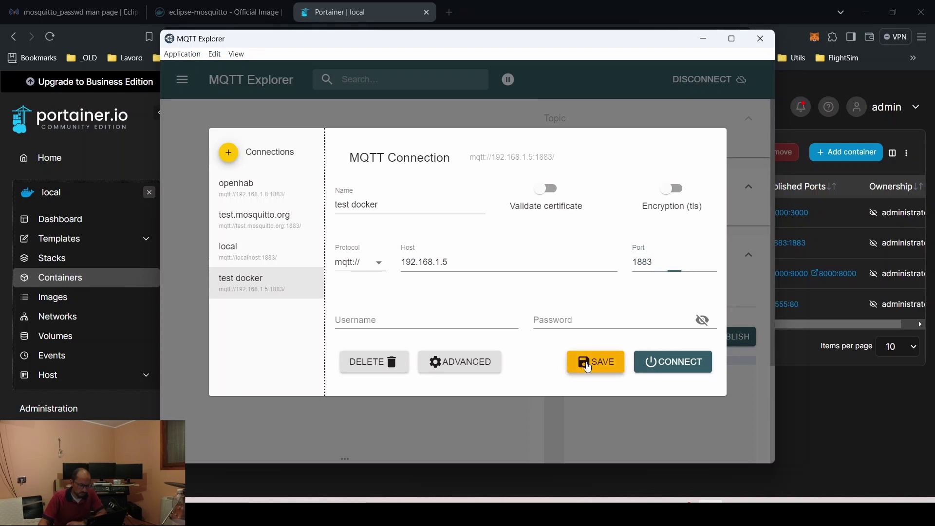
{"action": "left_click", "coordinate": [648, 361]}
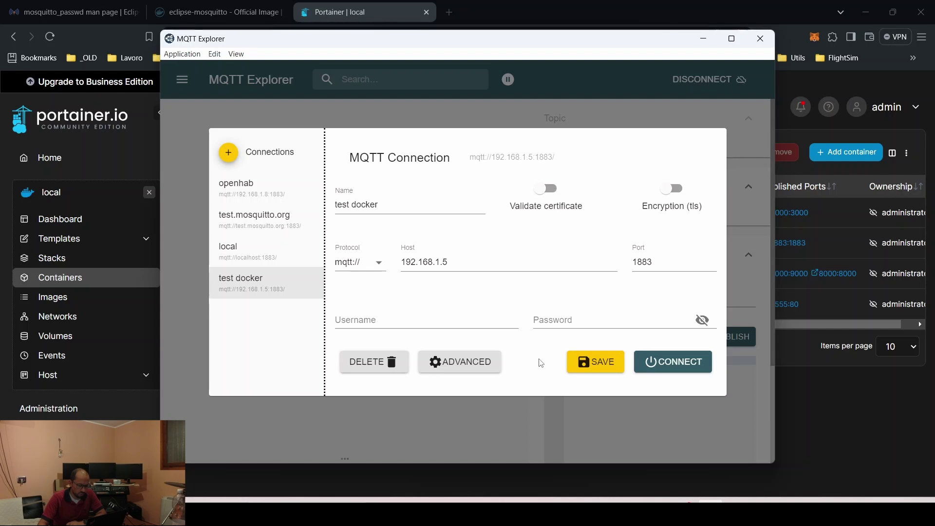
Step: Switch to the rpi3 terminal, reopen mosquitto.conf in nano and add the line allow_anonymous true below listener 1883
{"action": "mouse_move", "coordinate": [575, 514]}
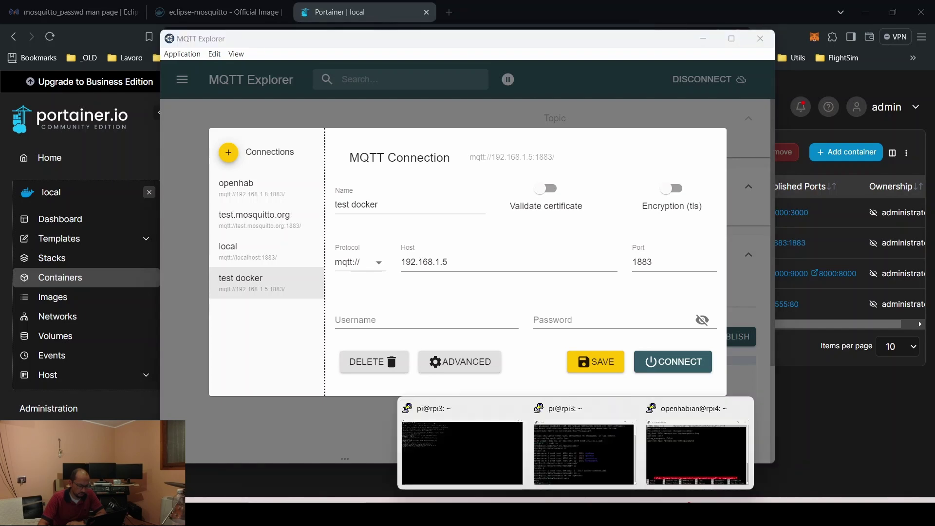
{"action": "left_click", "coordinate": [480, 438]}
{"action": "key", "text": "Return"}
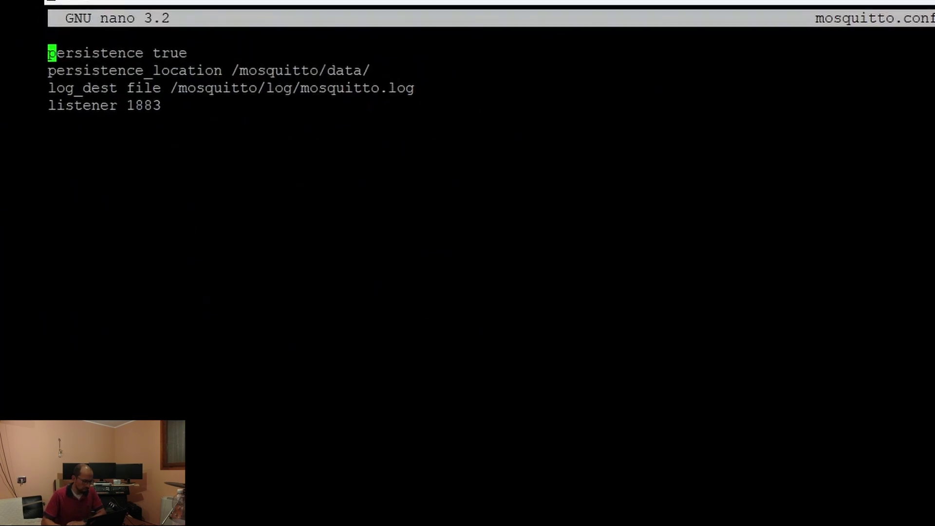
{"action": "key", "text": "Down"}
{"action": "key", "text": "Down"}
{"action": "key", "text": "Down"}
{"action": "key", "text": "Down"}
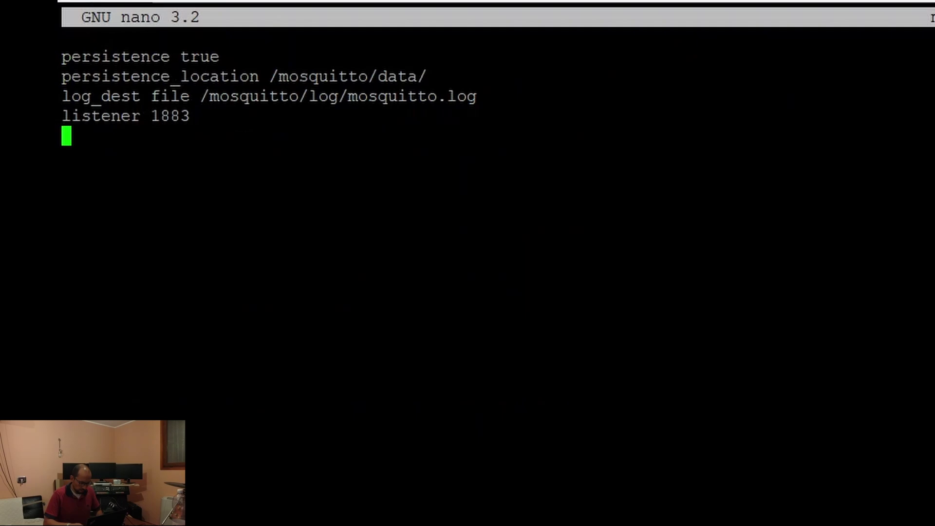
{"action": "type", "text": "al"}
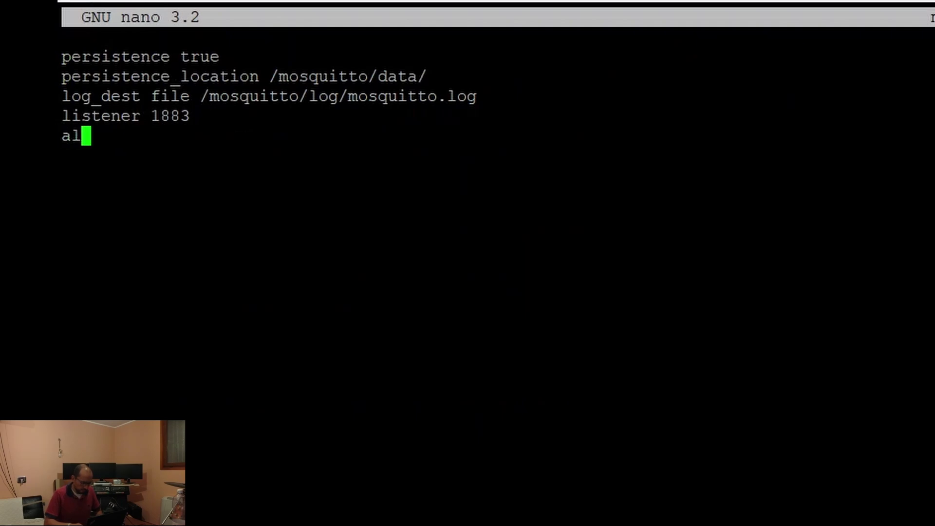
{"action": "type", "text": "low_"}
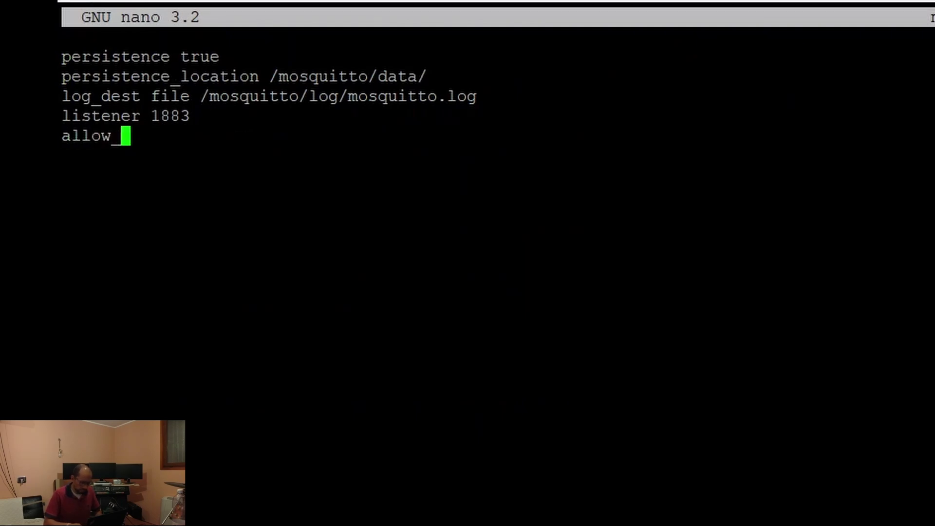
{"action": "type", "text": "anon"}
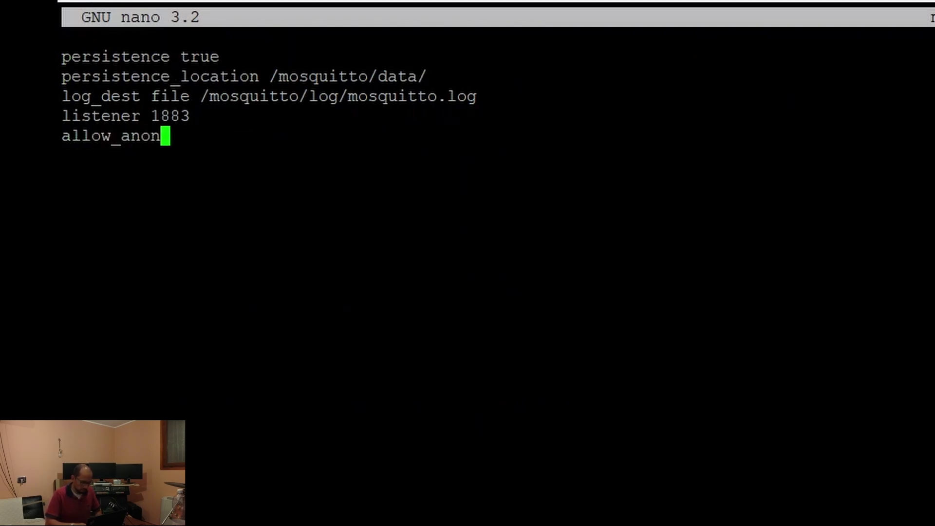
{"action": "type", "text": "ymous tryue"}
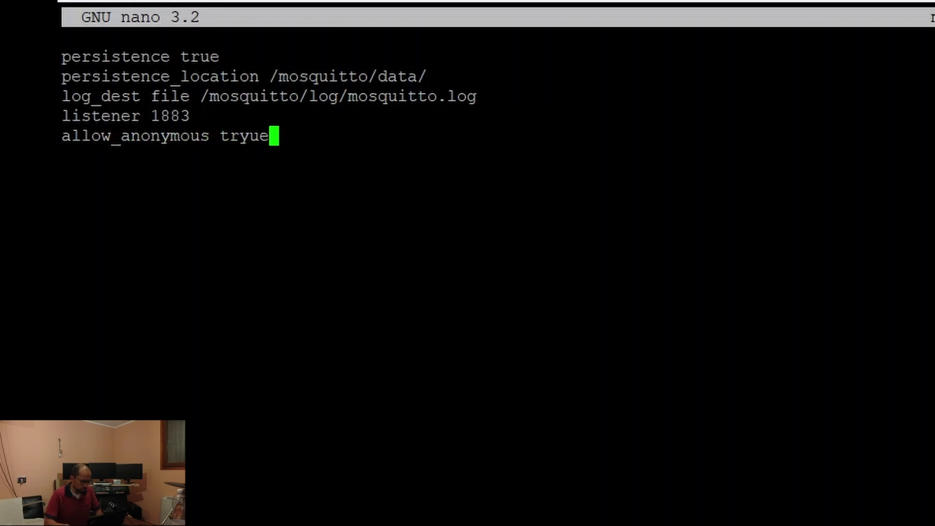
{"action": "key", "text": "BackSpace"}
{"action": "key", "text": "BackSpace"}
{"action": "key", "text": "BackSpace"}
{"action": "type", "text": "ue"}
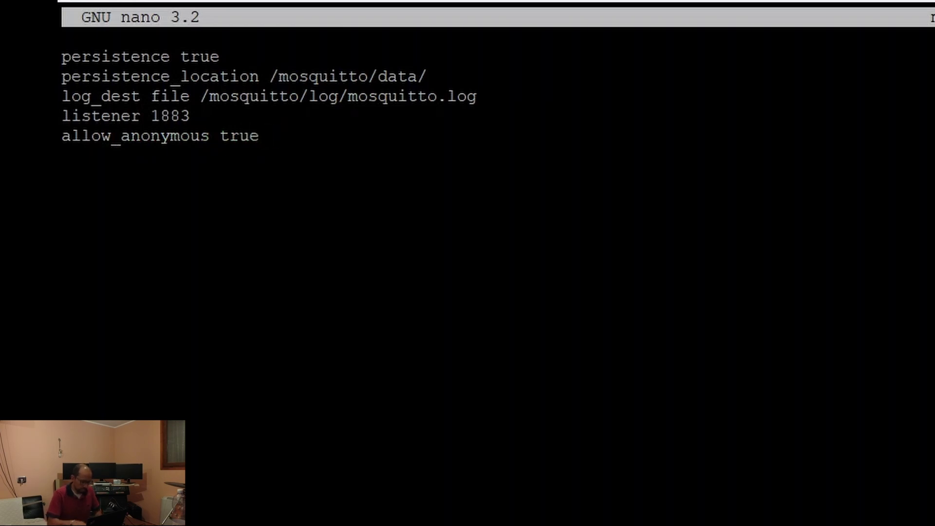
Step: Save mosquitto.conf under the same name and exit nano
{"action": "key", "text": "ctrl+x"}
{"action": "key", "text": "y"}
{"action": "key", "text": "Return"}
{"action": "mouse_move", "coordinate": [415, 513]}
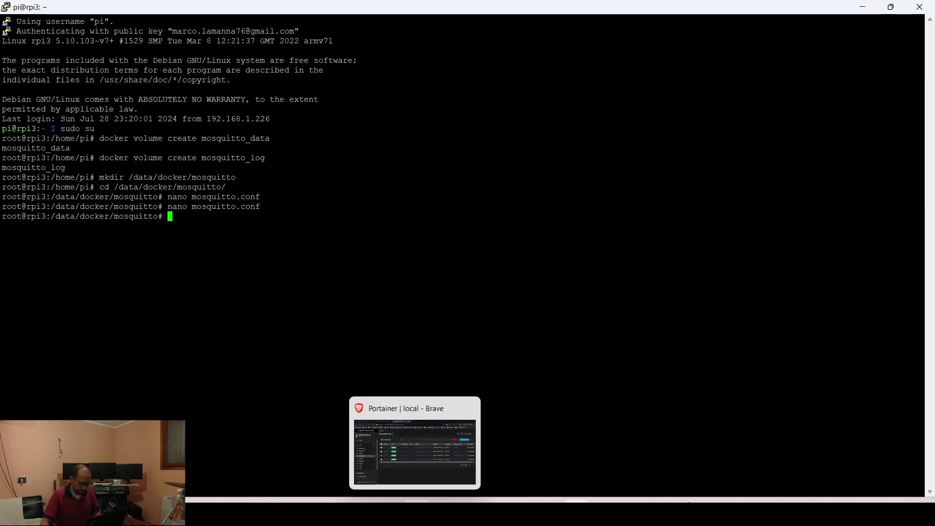
Step: Switch to Portainer in the browser and recreate the mosquitto container with the Re-pull image option turned on
{"action": "left_click", "coordinate": [415, 440]}
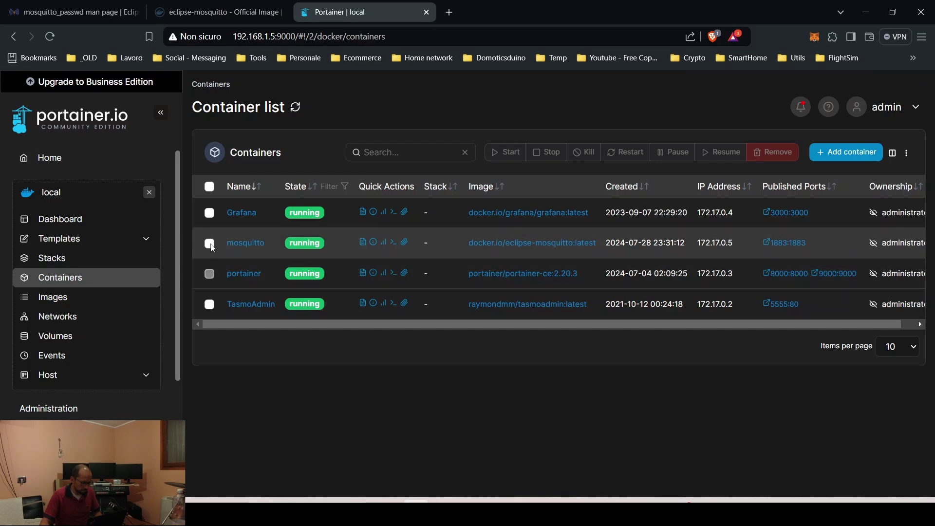
{"action": "left_click", "coordinate": [235, 243]}
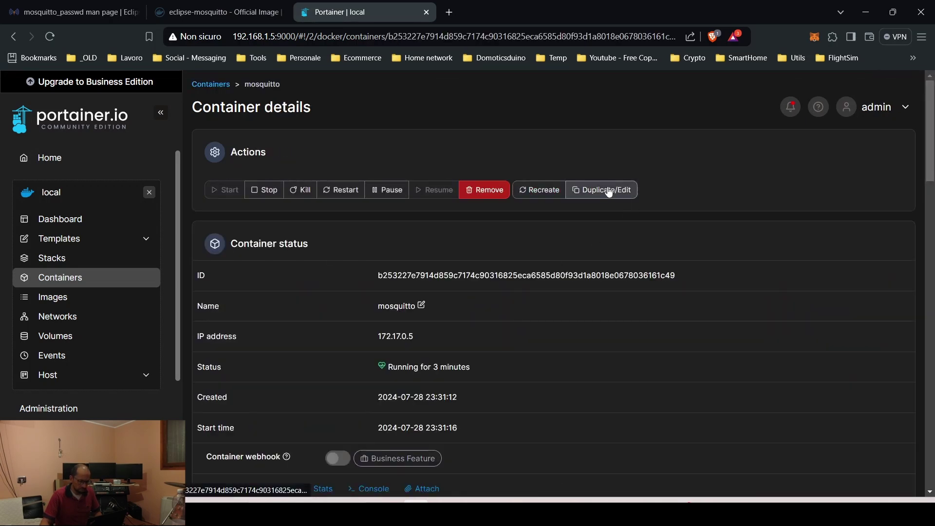
{"action": "left_click", "coordinate": [534, 191]}
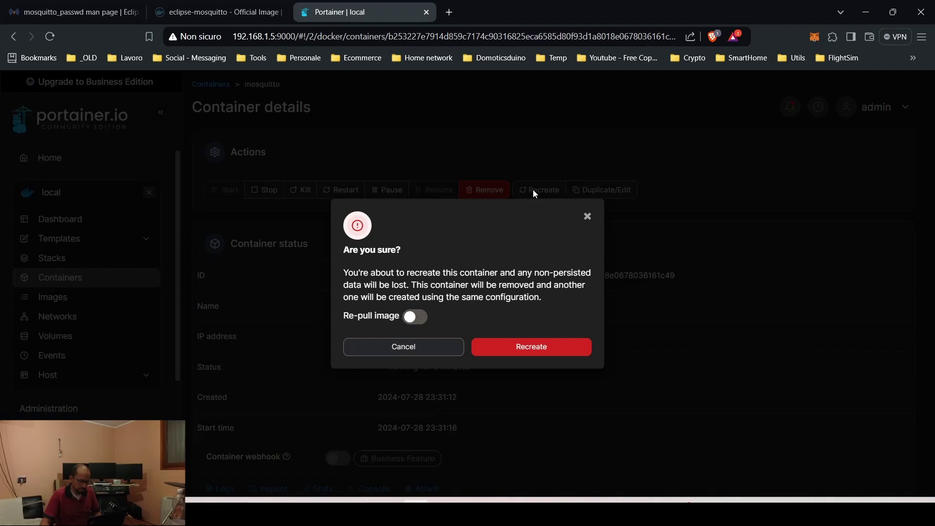
{"action": "left_click", "coordinate": [414, 316]}
{"action": "left_click", "coordinate": [522, 349]}
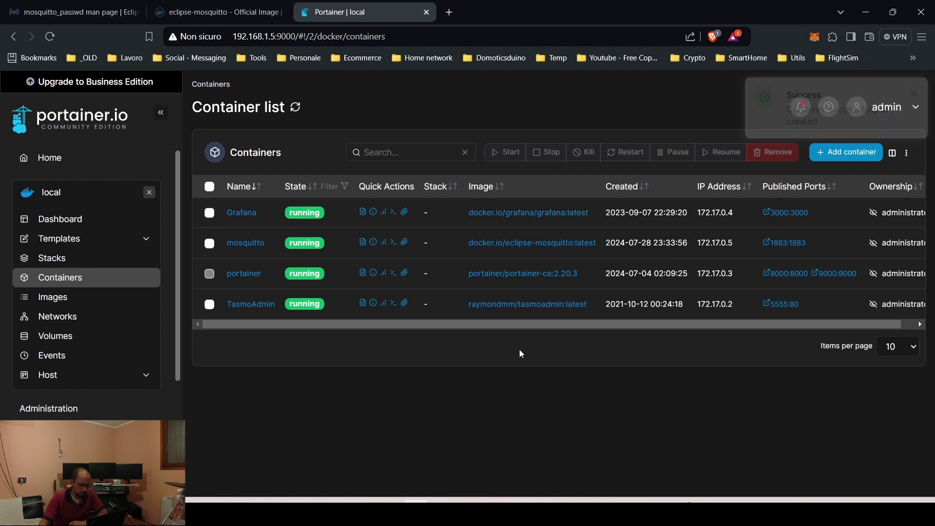
Step: Switch to MQTT Explorer, connect to the broker using the test docker connection without credentials and expand the $SYS topic
{"action": "left_click", "coordinate": [708, 499]}
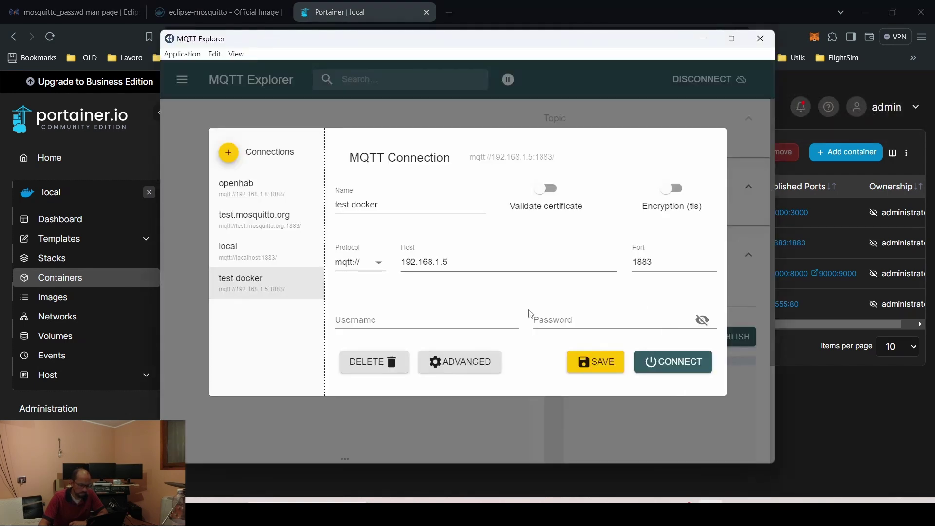
{"action": "left_click", "coordinate": [674, 371]}
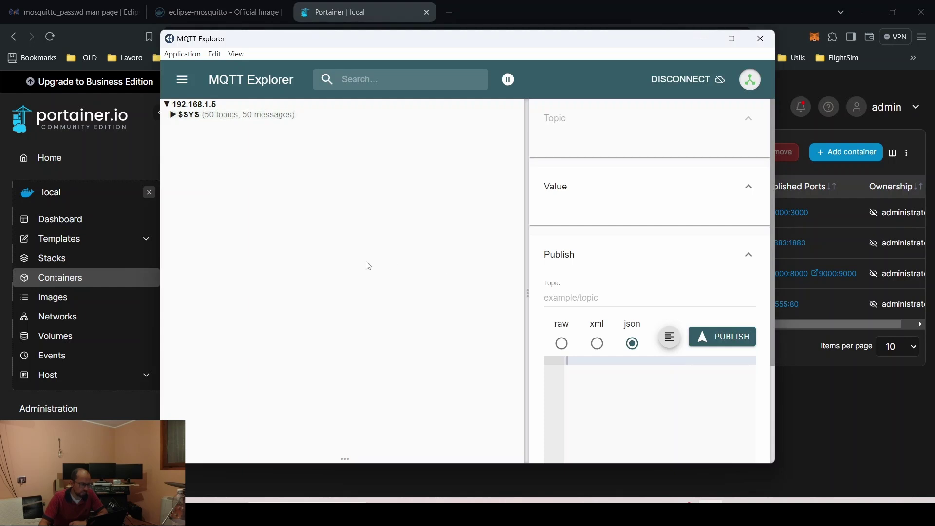
{"action": "left_click", "coordinate": [189, 115]}
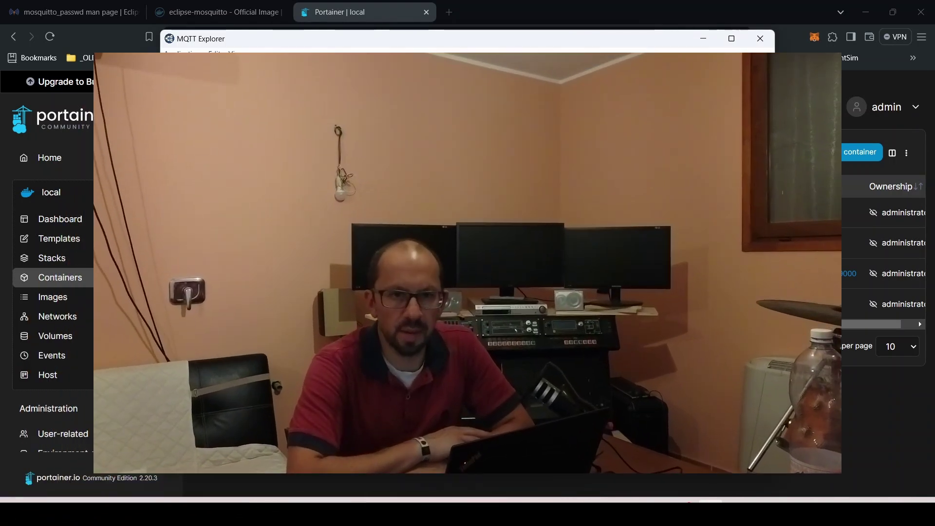